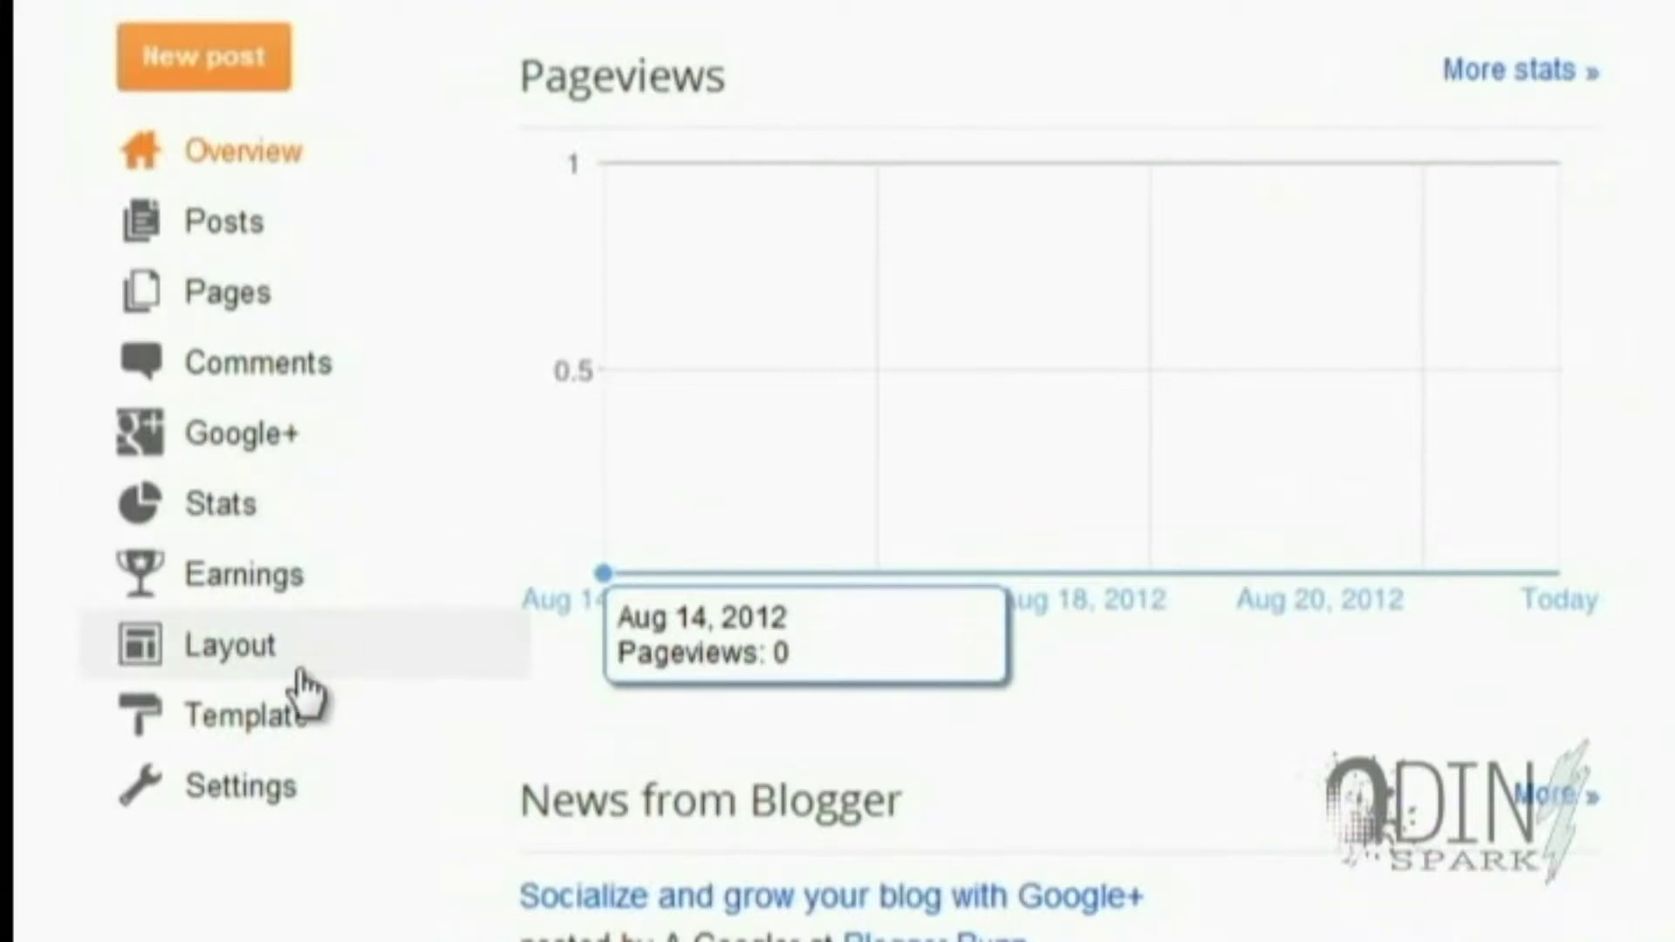
Add an HTML/JavaScript gadget titled 'newsletter' to the blog sidebar, leaving its content empty
{"action": "left_click", "coordinate": [233, 652]}
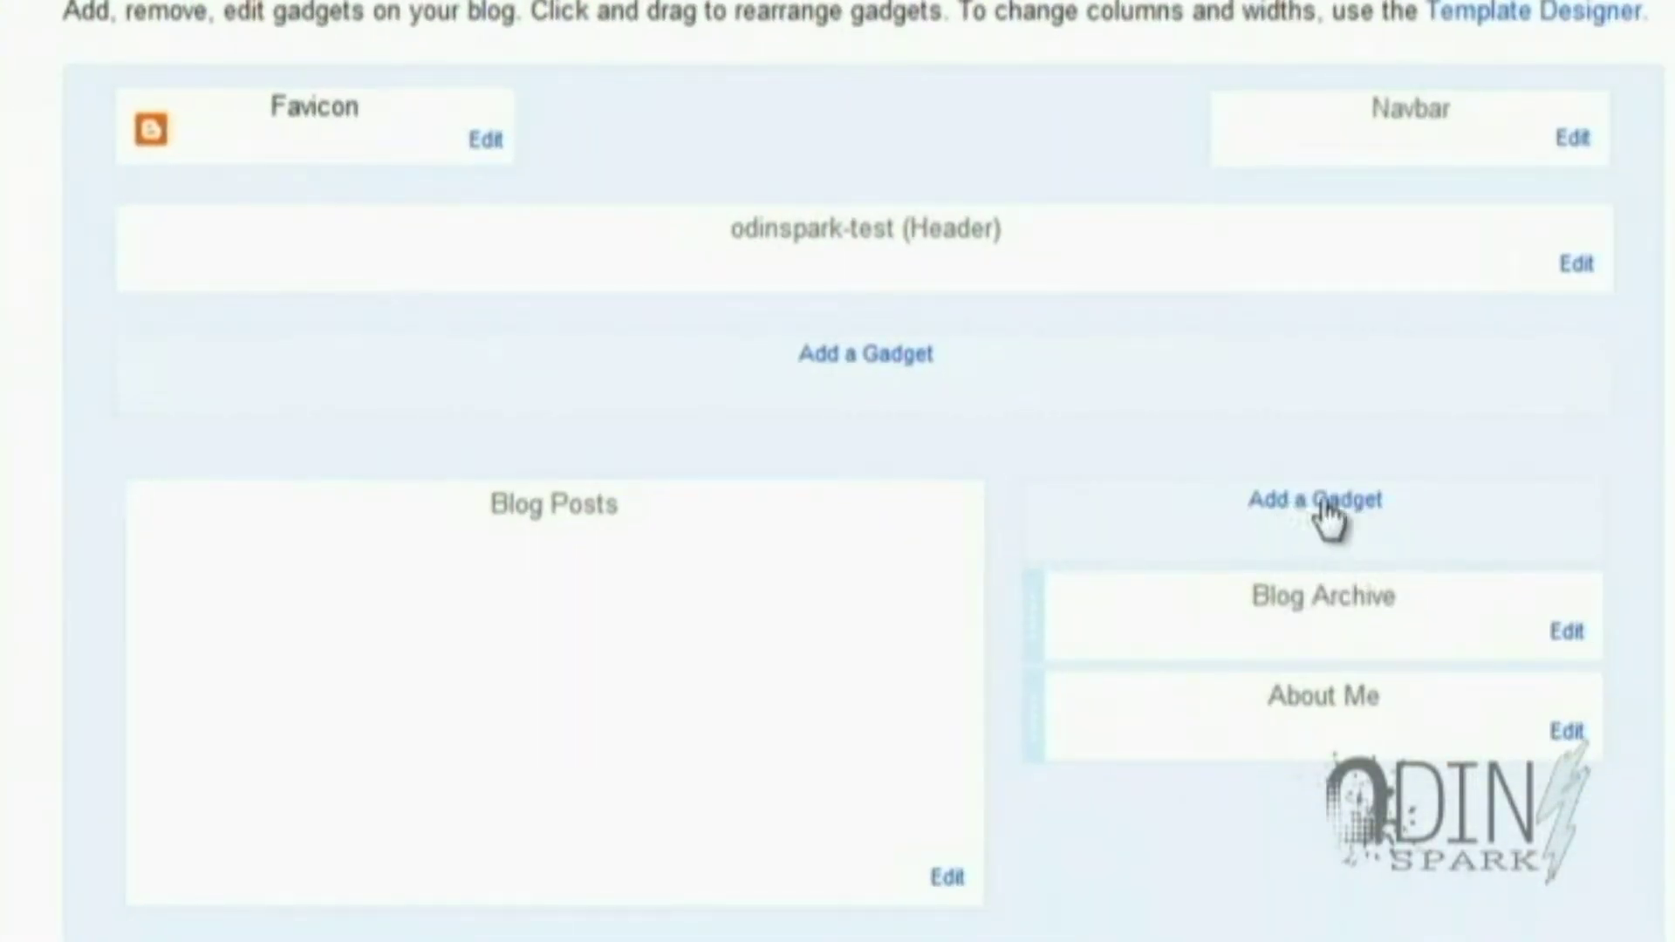
{"action": "left_click", "coordinate": [1300, 505]}
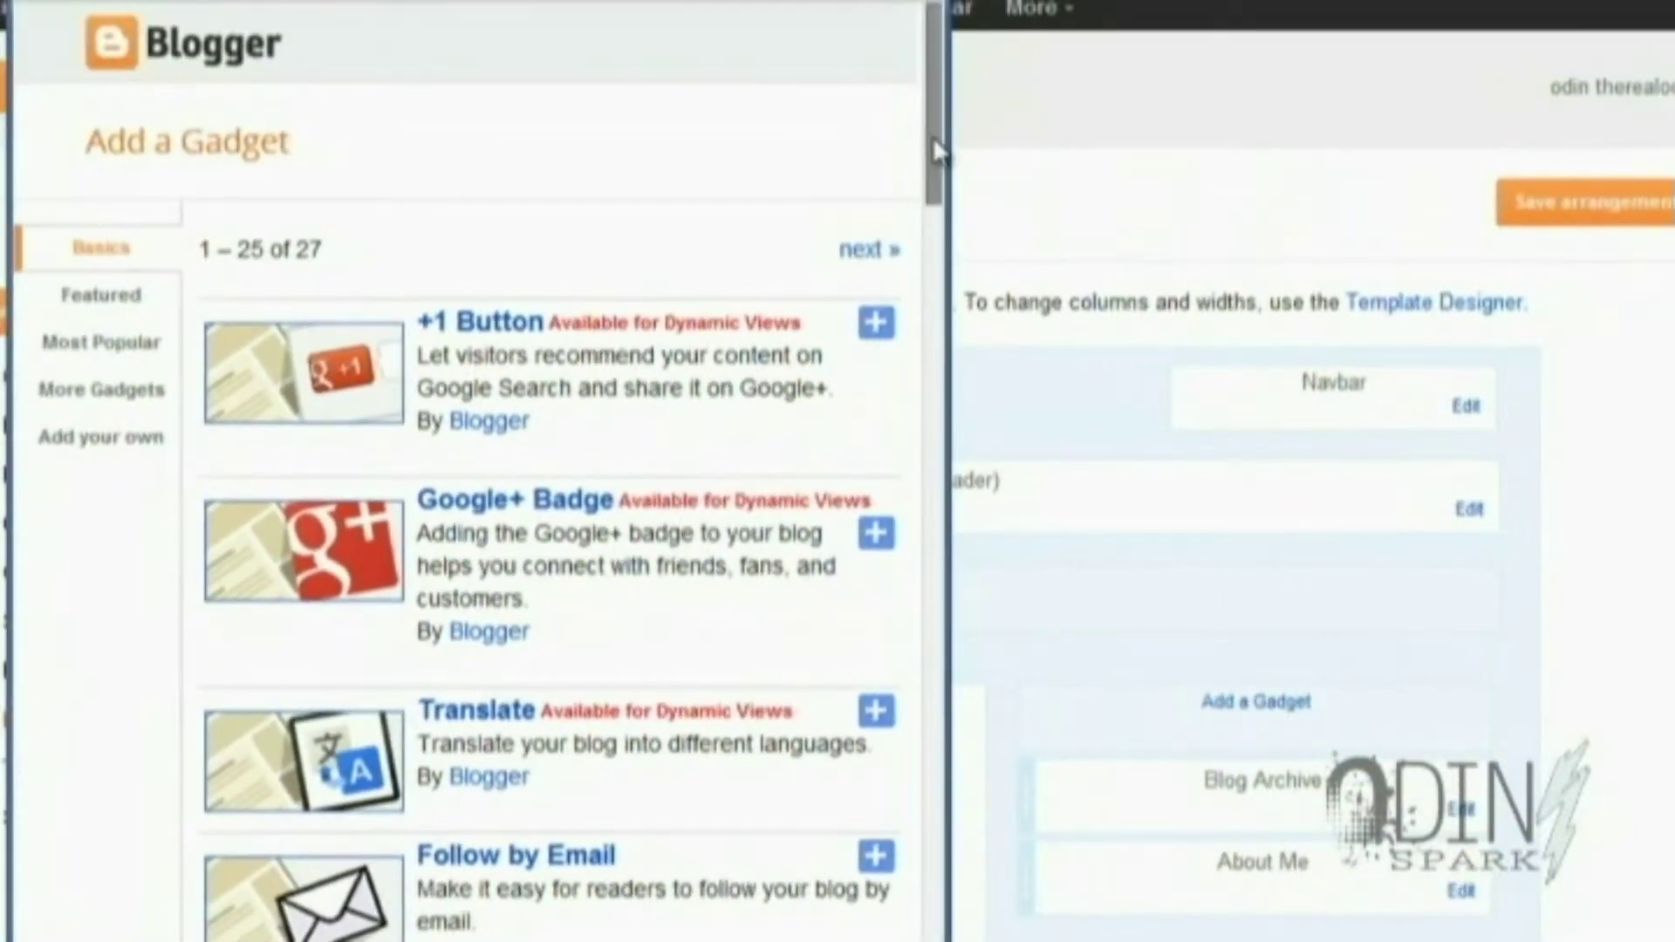
{"action": "left_click_drag", "start_coordinate": [933, 137], "coordinate": [957, 486]}
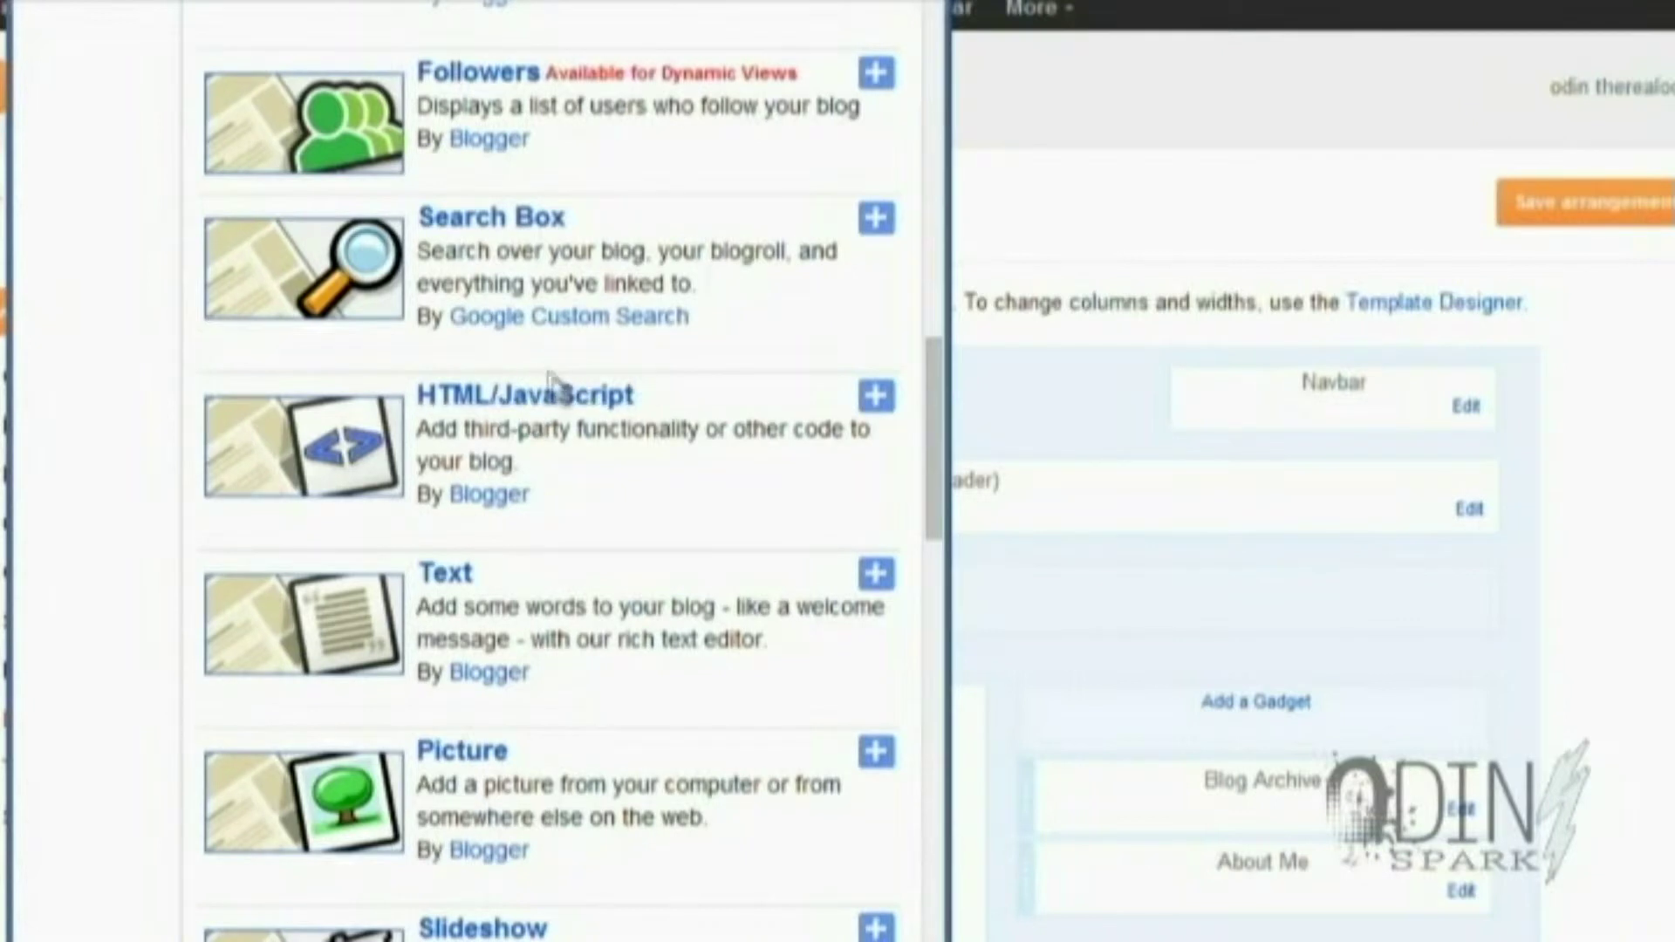
{"action": "left_click", "coordinate": [554, 404]}
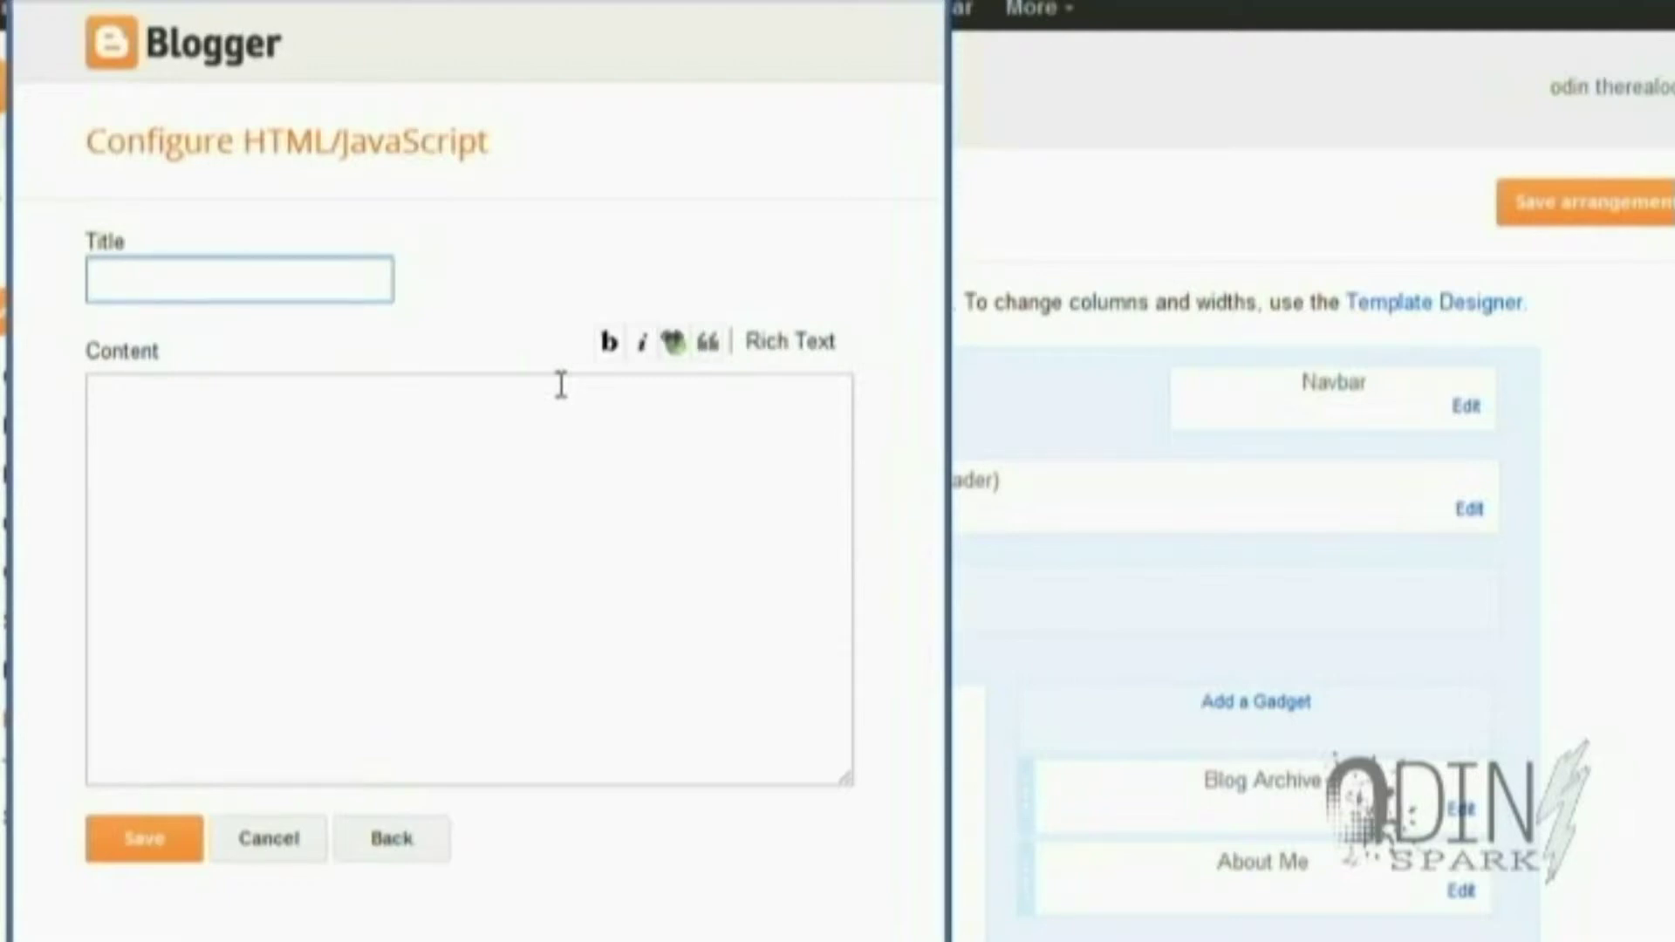
{"action": "type", "text": "newsletter"}
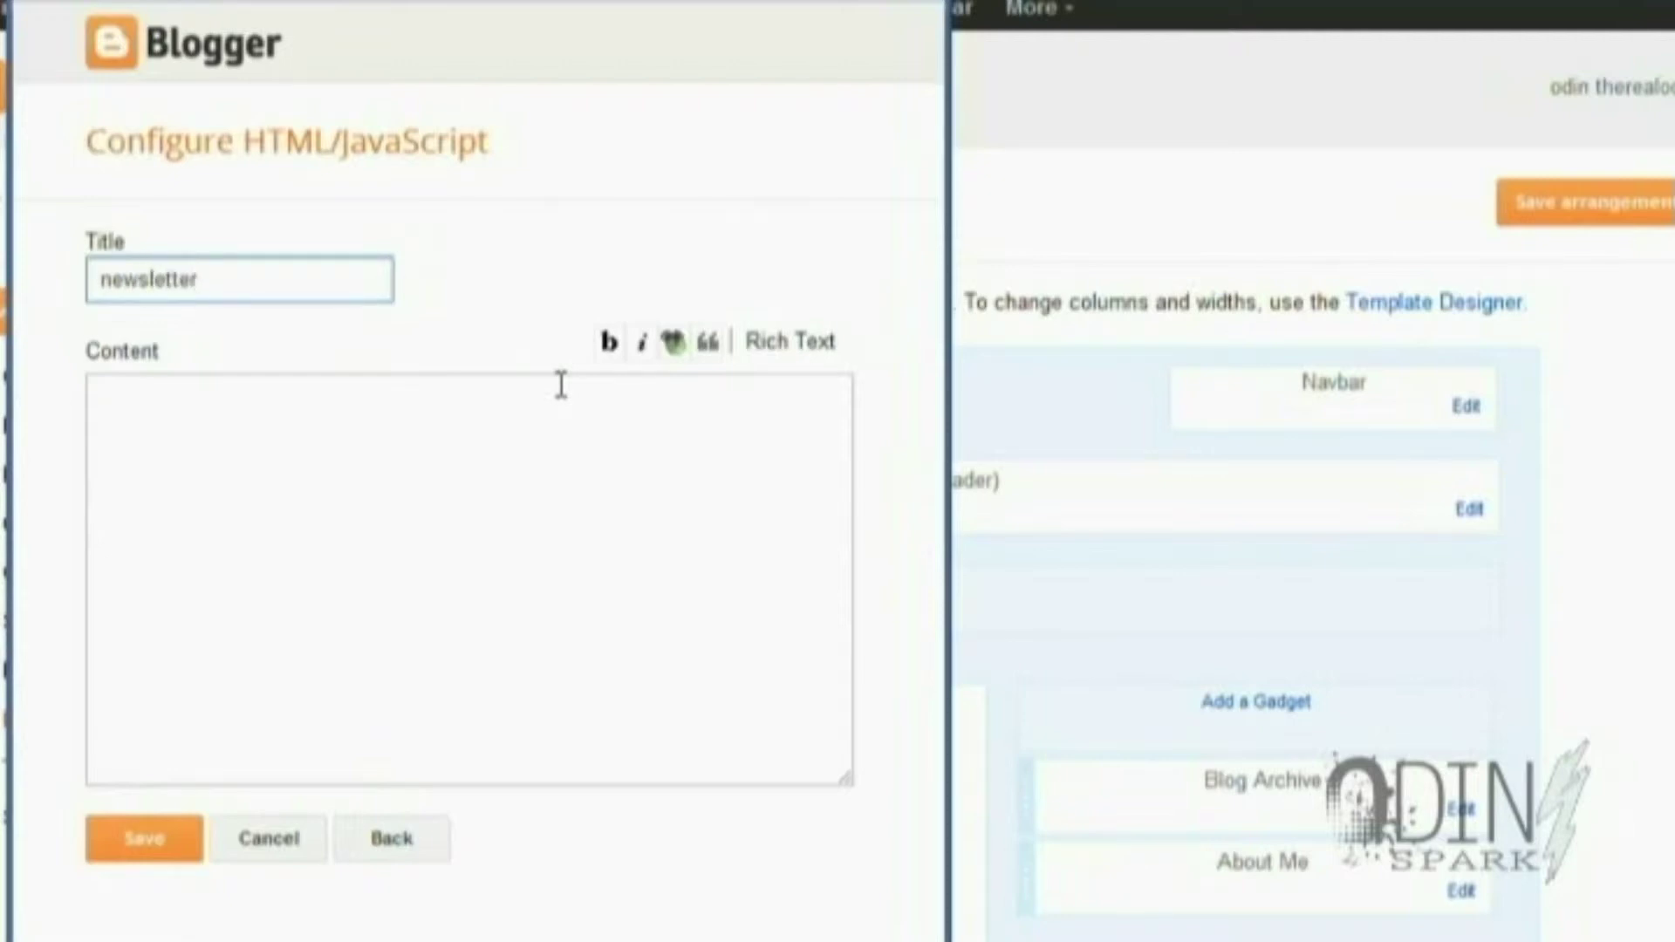
{"action": "left_click", "coordinate": [601, 412]}
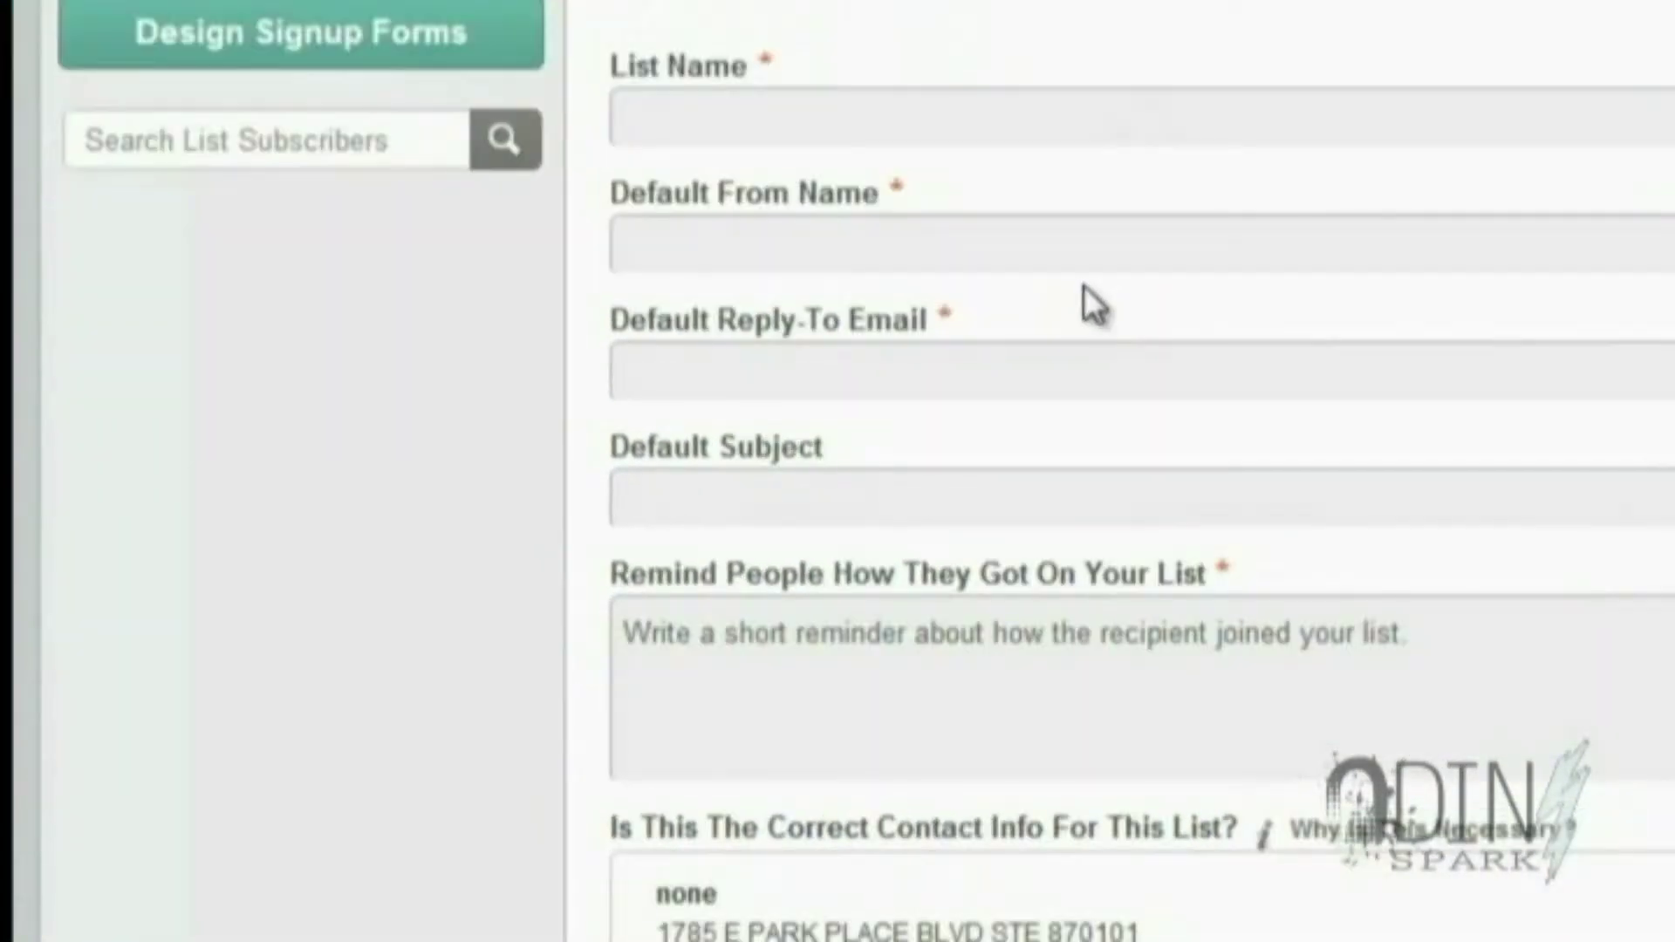
Enter list name 'test odin list', from name 'odin list' and a test reply-to e-mail
{"action": "left_click", "coordinate": [817, 103]}
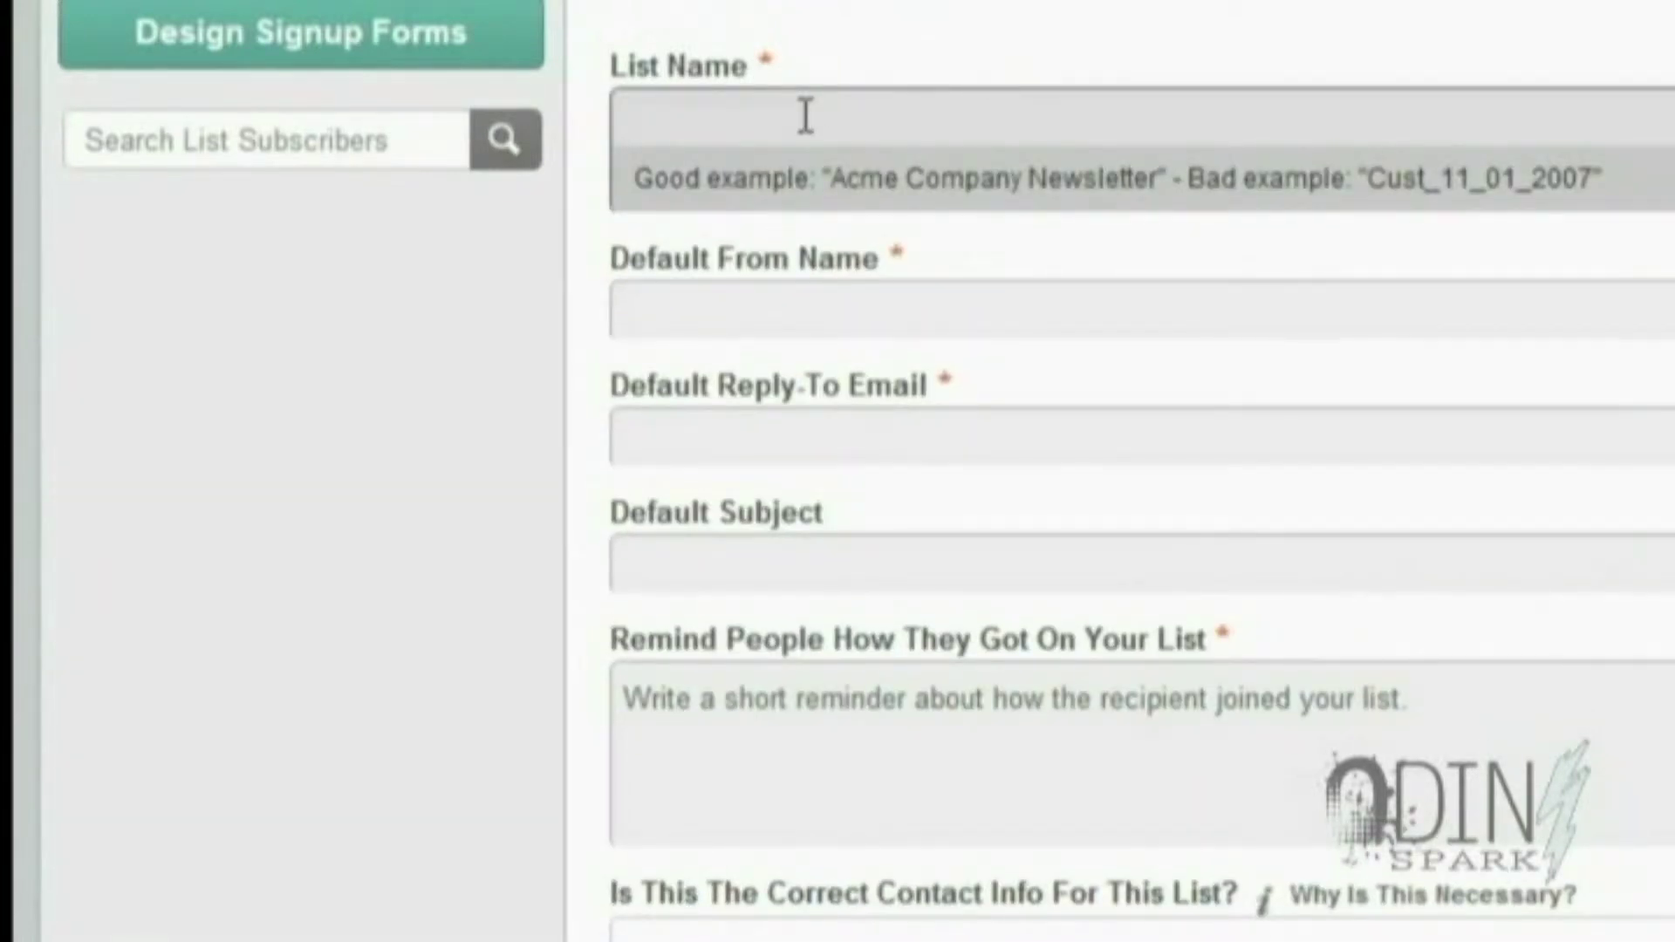
{"action": "type", "text": "test odin sp"}
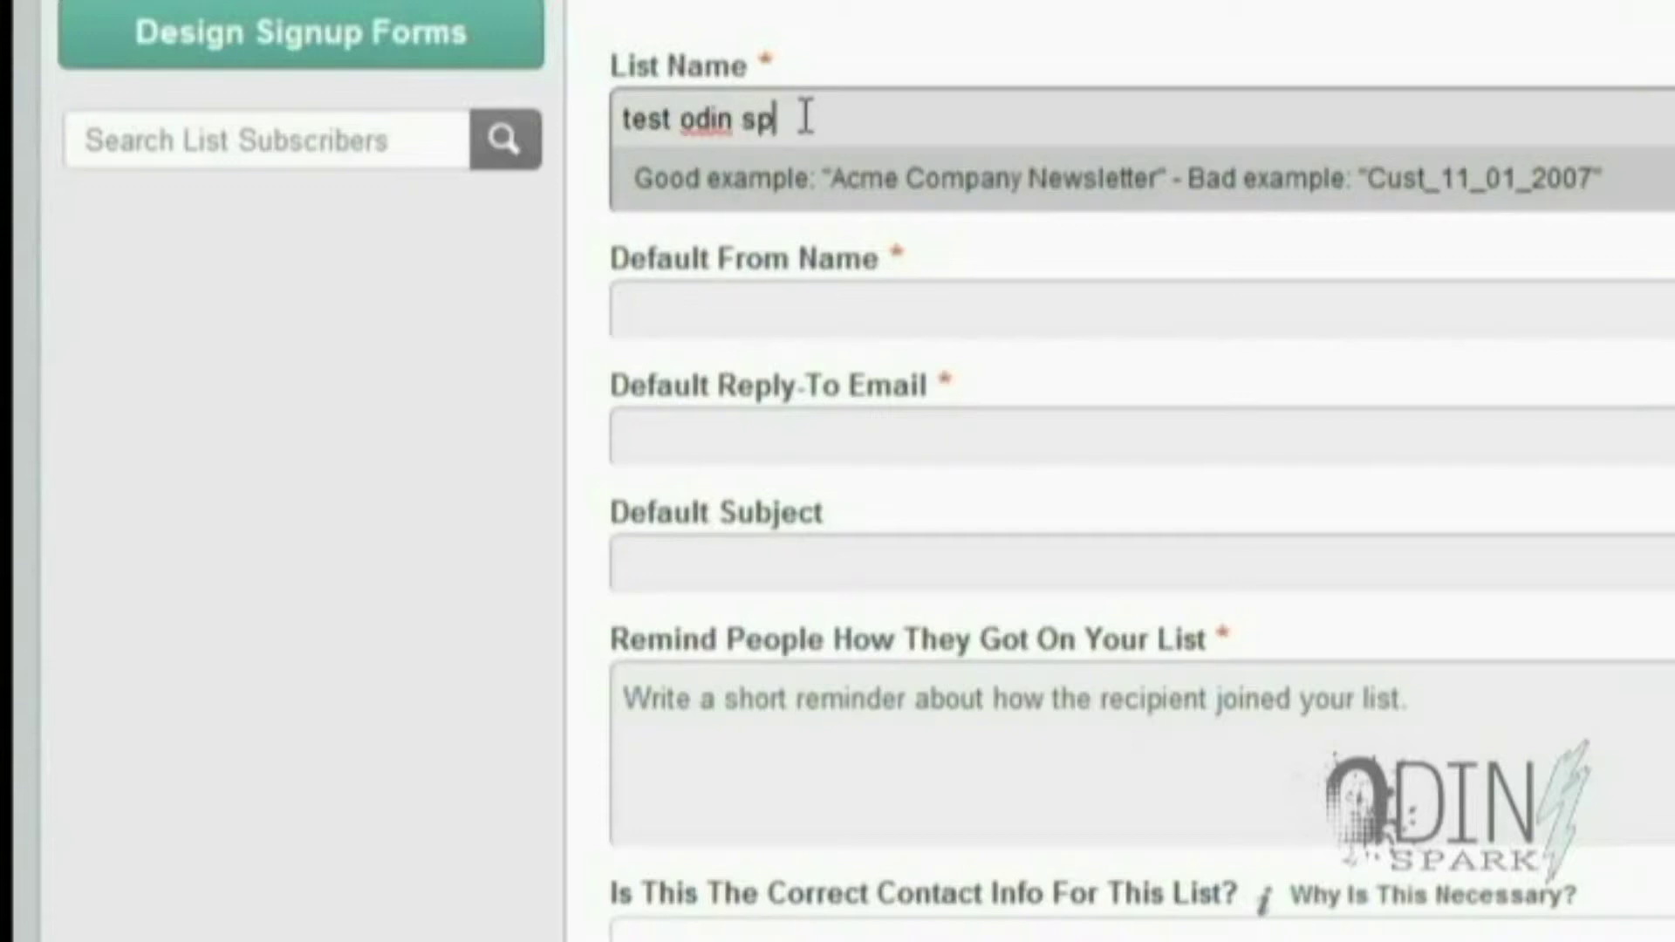
{"action": "key", "text": "BackSpace"}
{"action": "key", "text": "BackSpace"}
{"action": "key", "text": "BackSpace"}
{"action": "type", "text": "list"}
{"action": "key", "text": "Tab"}
{"action": "type", "text": "odin list"}
{"action": "key", "text": "Tab"}
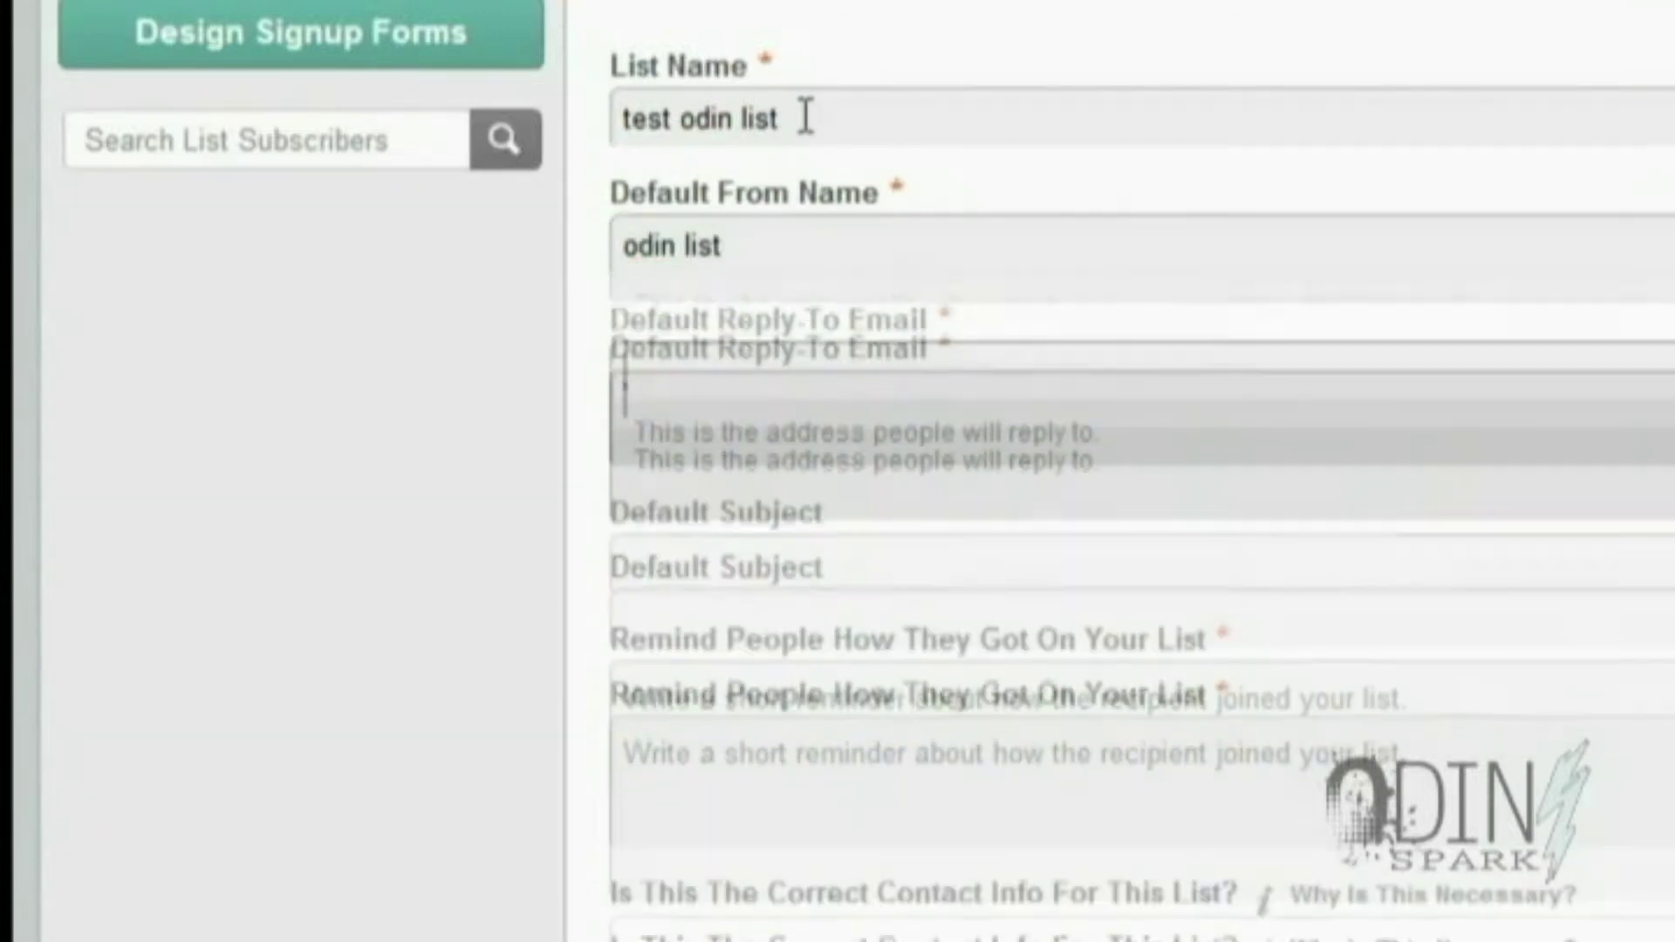
{"action": "type", "text": "test@yahoo.com"}
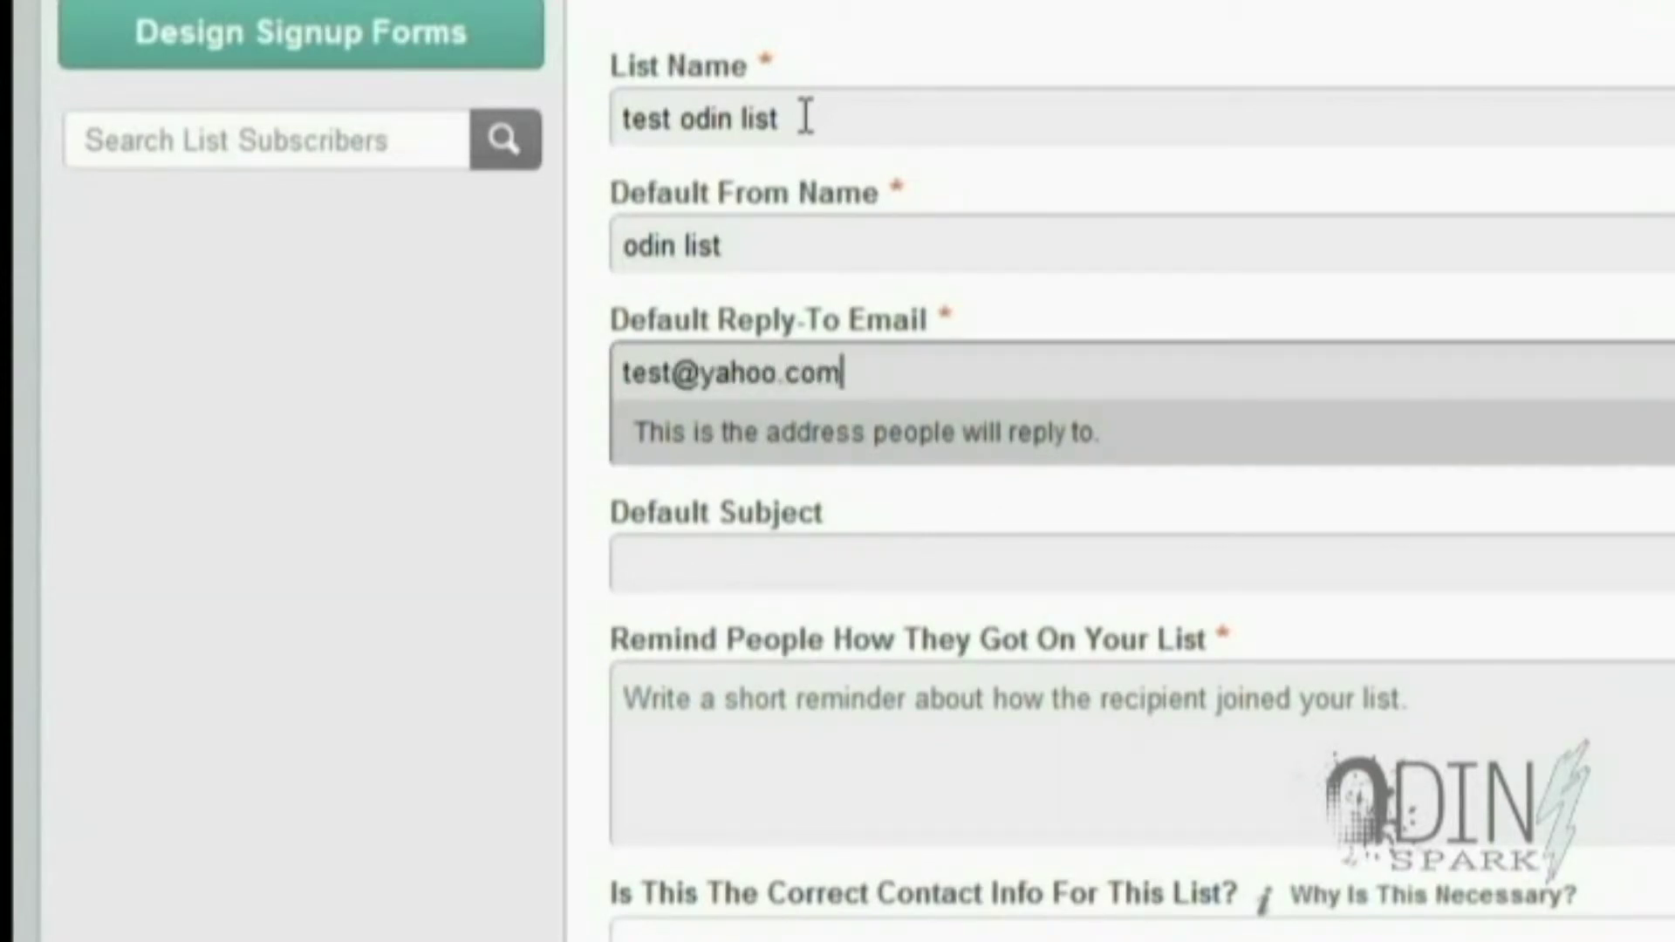
Set default subject 'default subject' and reminder 'You went to my site', then save the list
{"action": "key", "text": "Tab"}
{"action": "type", "text": "default dub"}
{"action": "key", "text": "BackSpace"}
{"action": "key", "text": "BackSpace"}
{"action": "key", "text": "BackSpace"}
{"action": "type", "text": "subject"}
{"action": "key", "text": "Tab"}
{"action": "type", "text": "Y"}
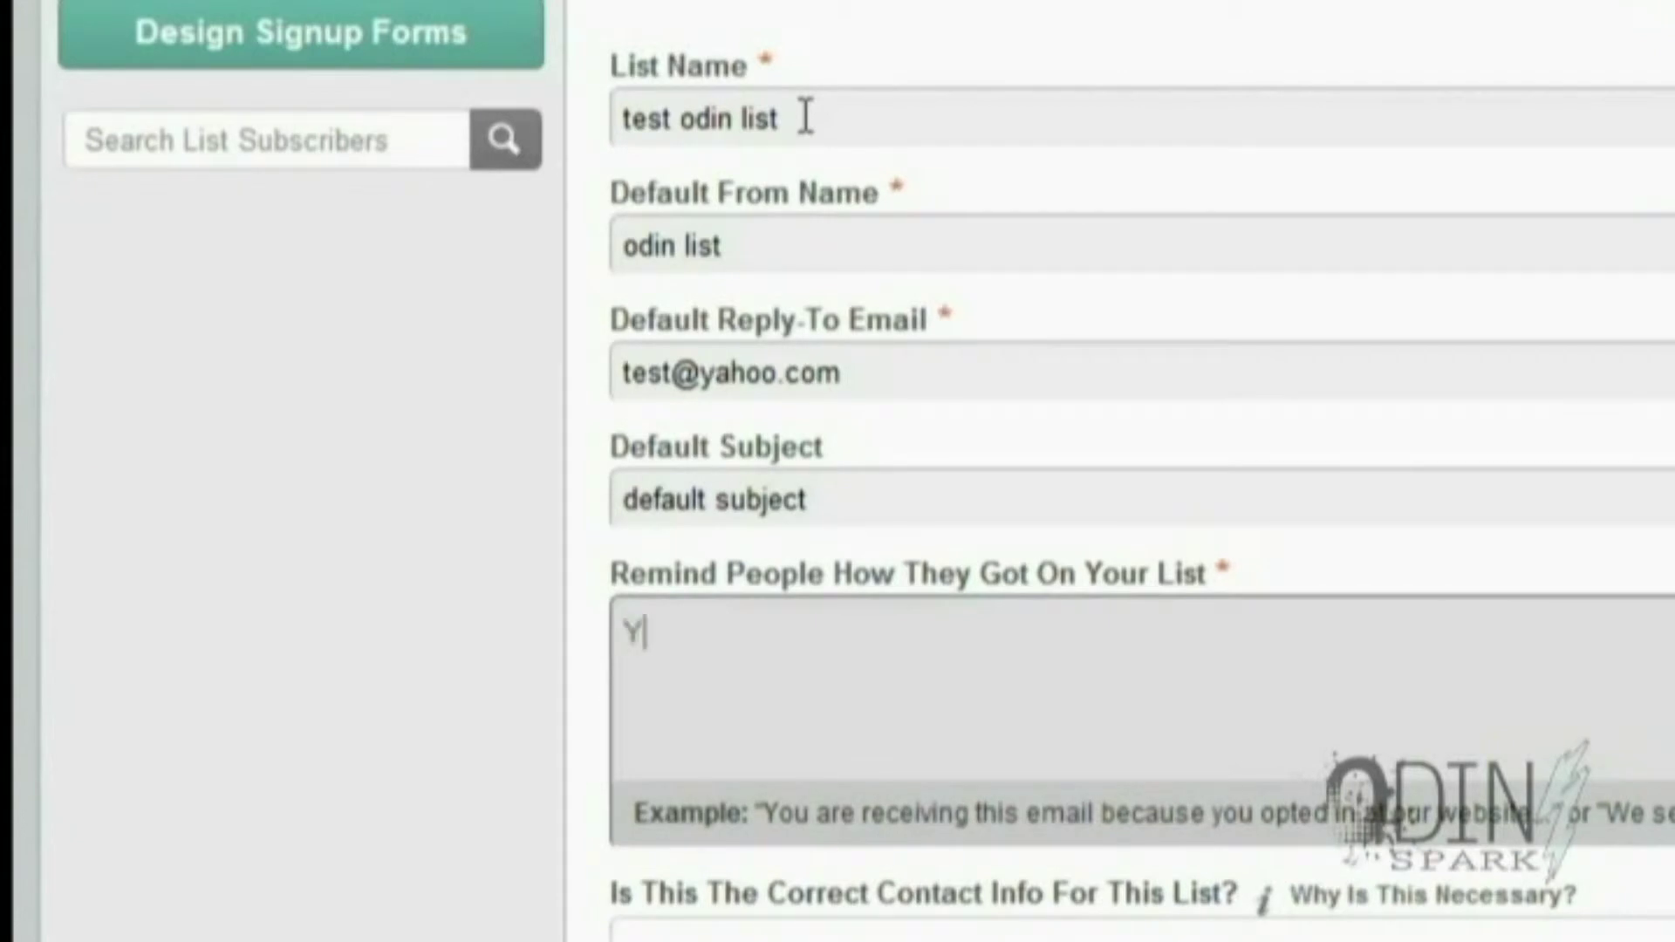
{"action": "type", "text": "ou went to my site"}
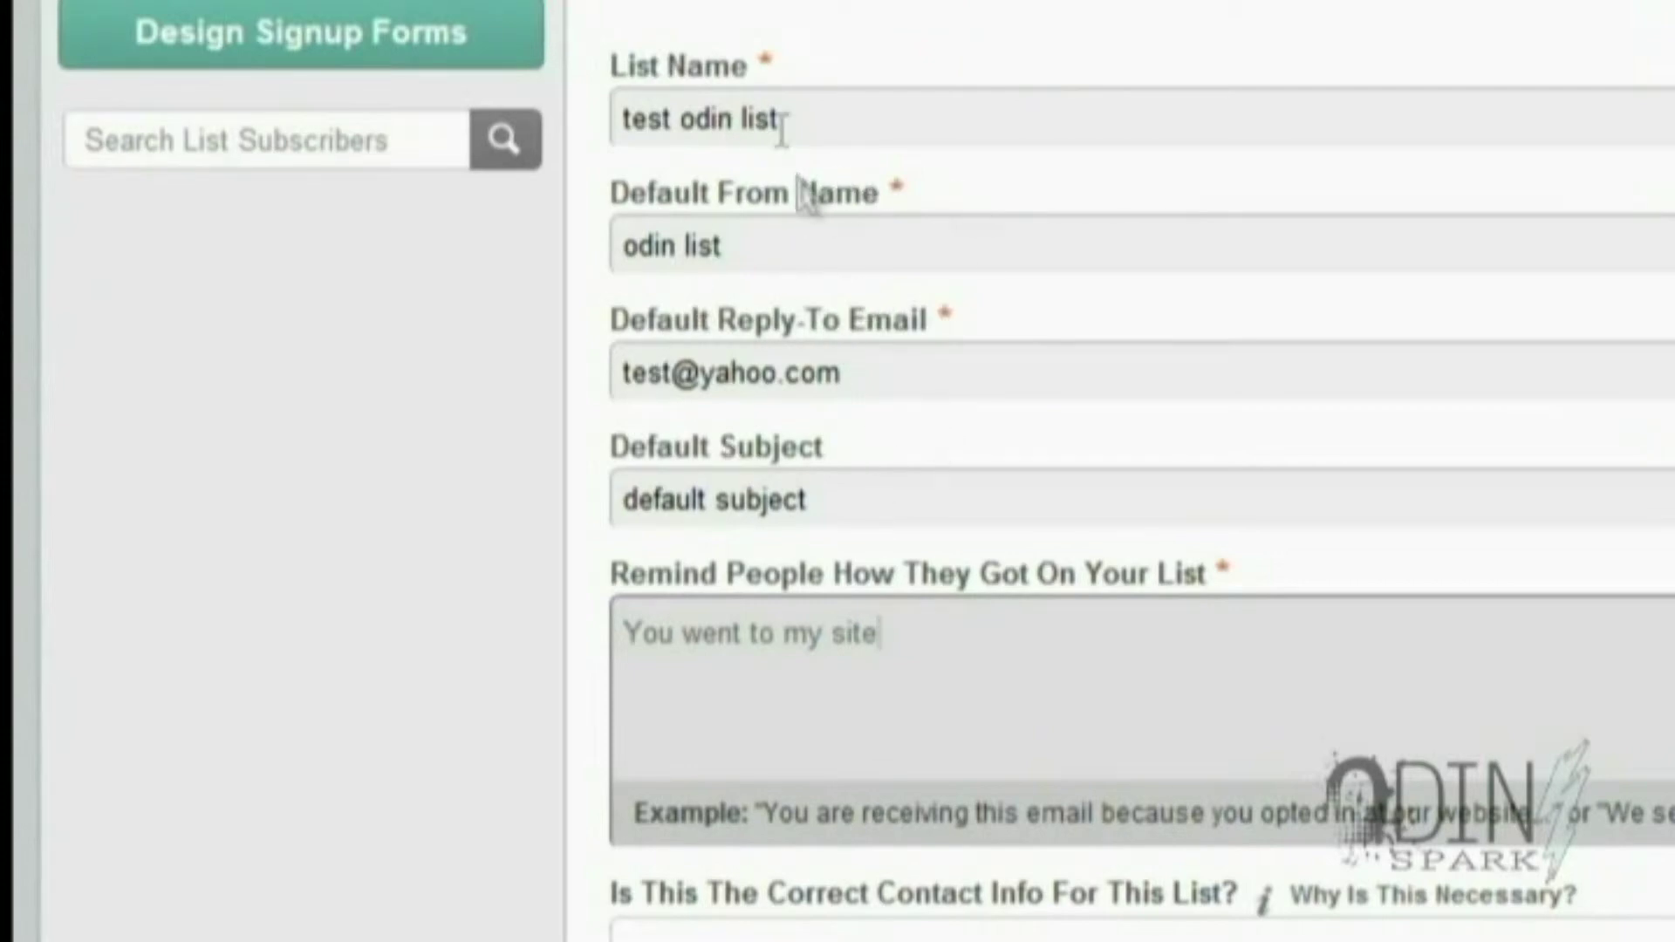
{"action": "scroll", "coordinate": [587, 281], "scroll_direction": "down", "scroll_amount": 10}
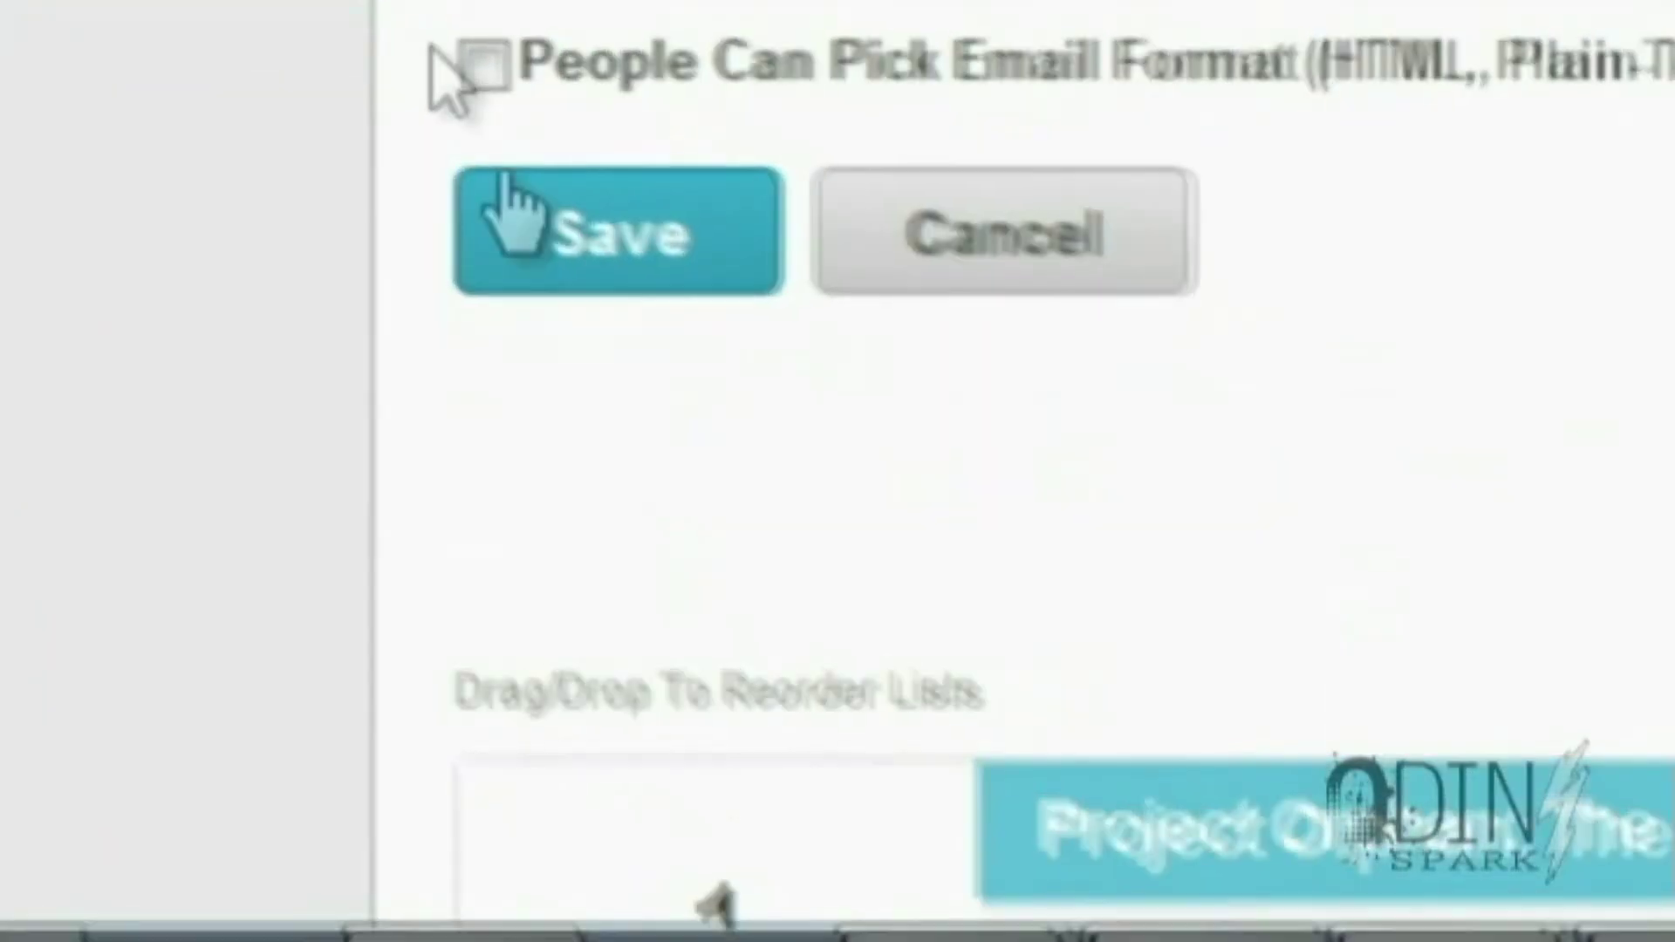
{"action": "scroll", "coordinate": [733, 288], "scroll_direction": "down", "scroll_amount": 2}
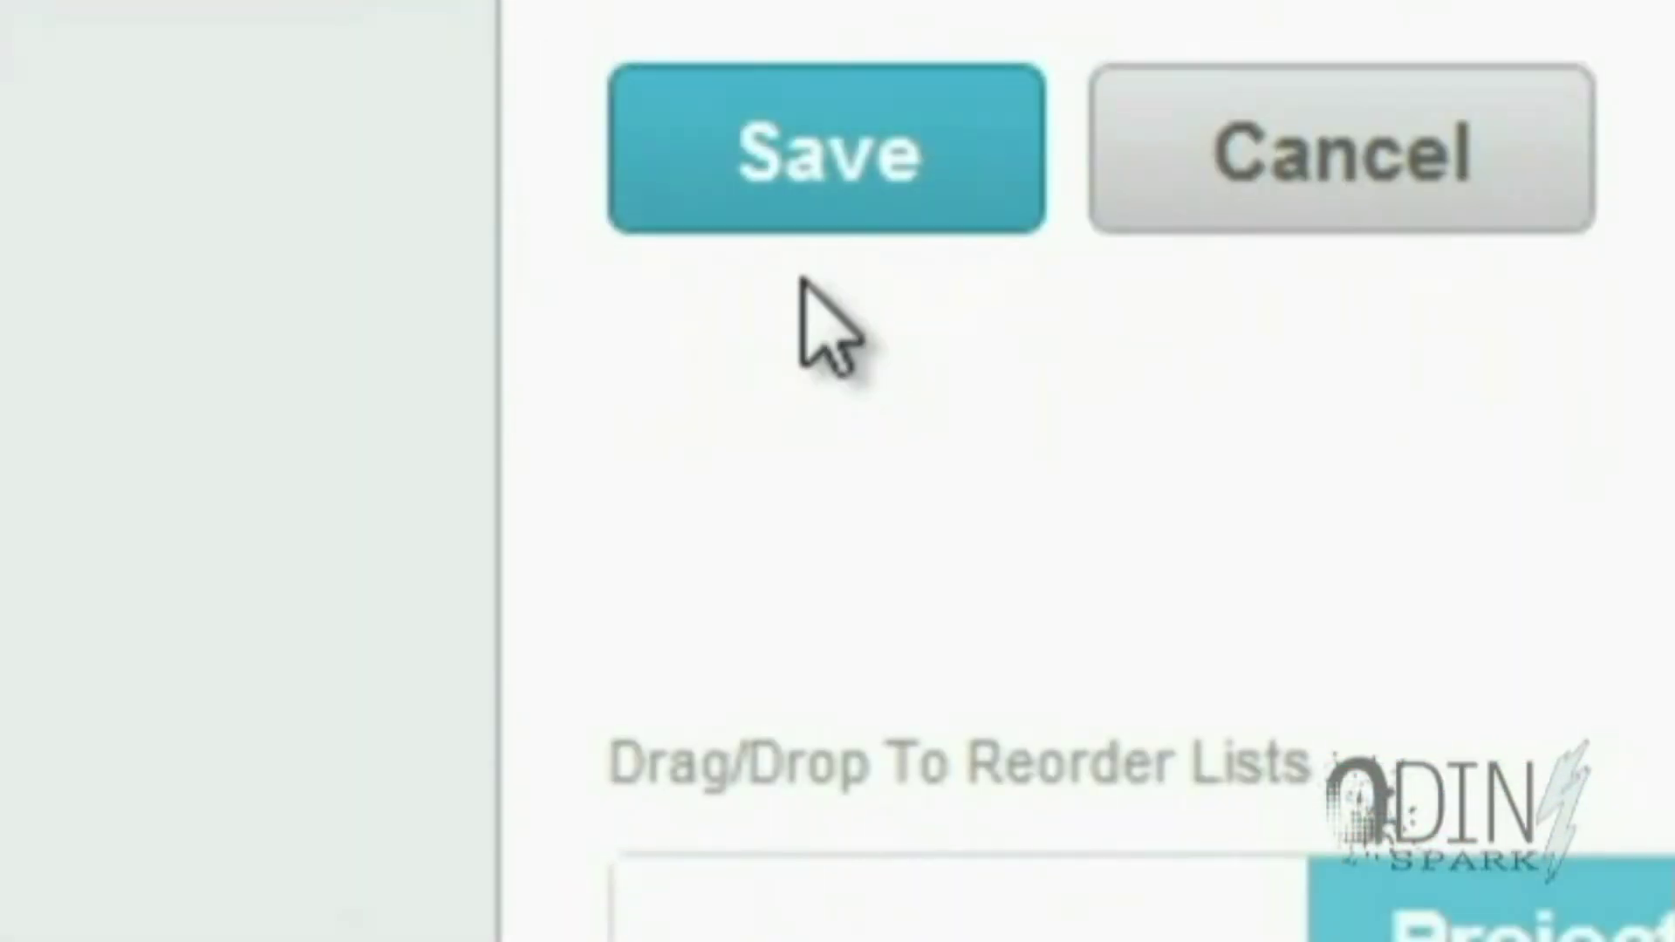
{"action": "left_click", "coordinate": [816, 196]}
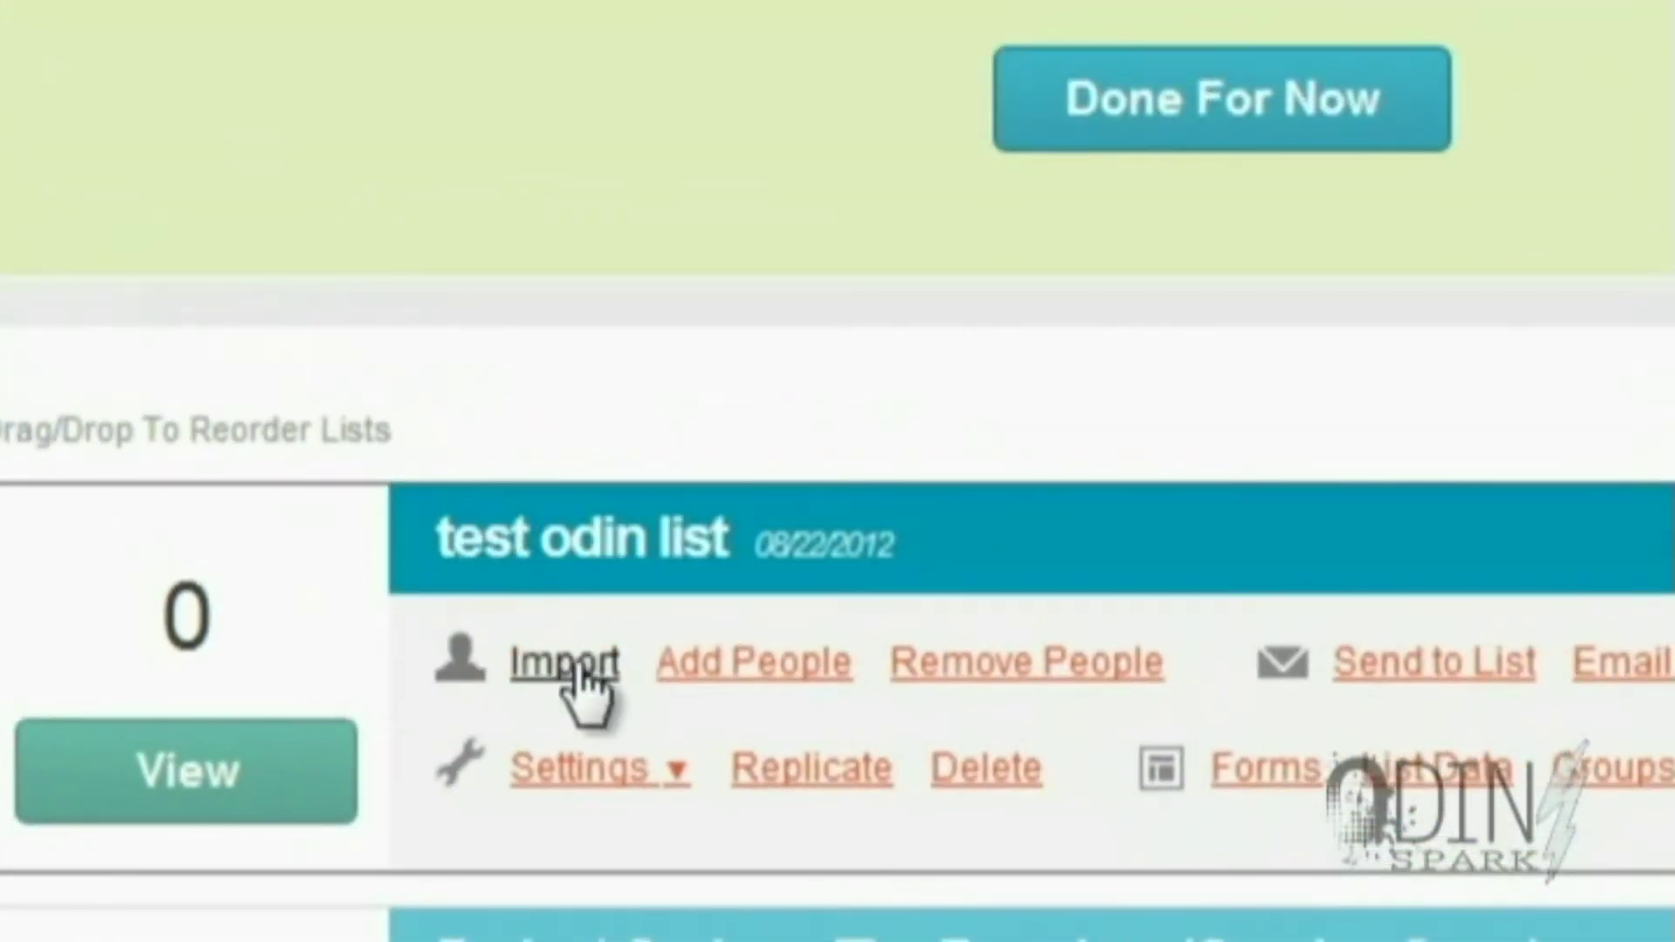
Open the Stats page for 'test odin list' and scroll through its 0-subscriber overview
{"action": "left_click", "coordinate": [314, 794]}
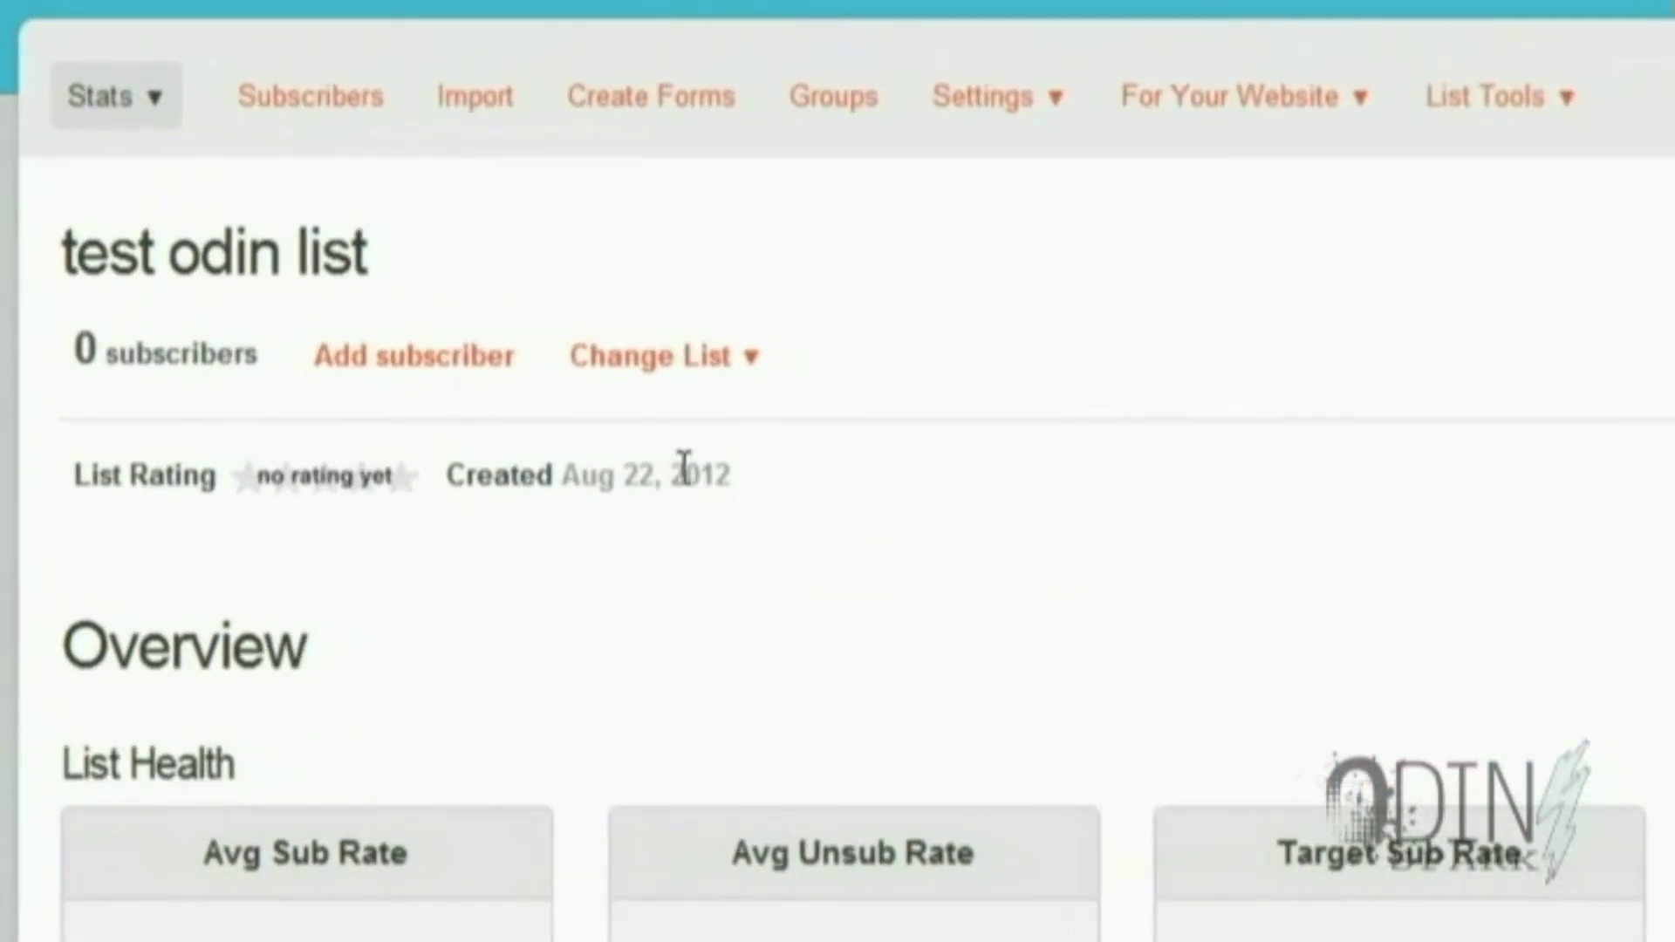
{"action": "scroll", "coordinate": [918, 542], "scroll_direction": "down", "scroll_amount": 6}
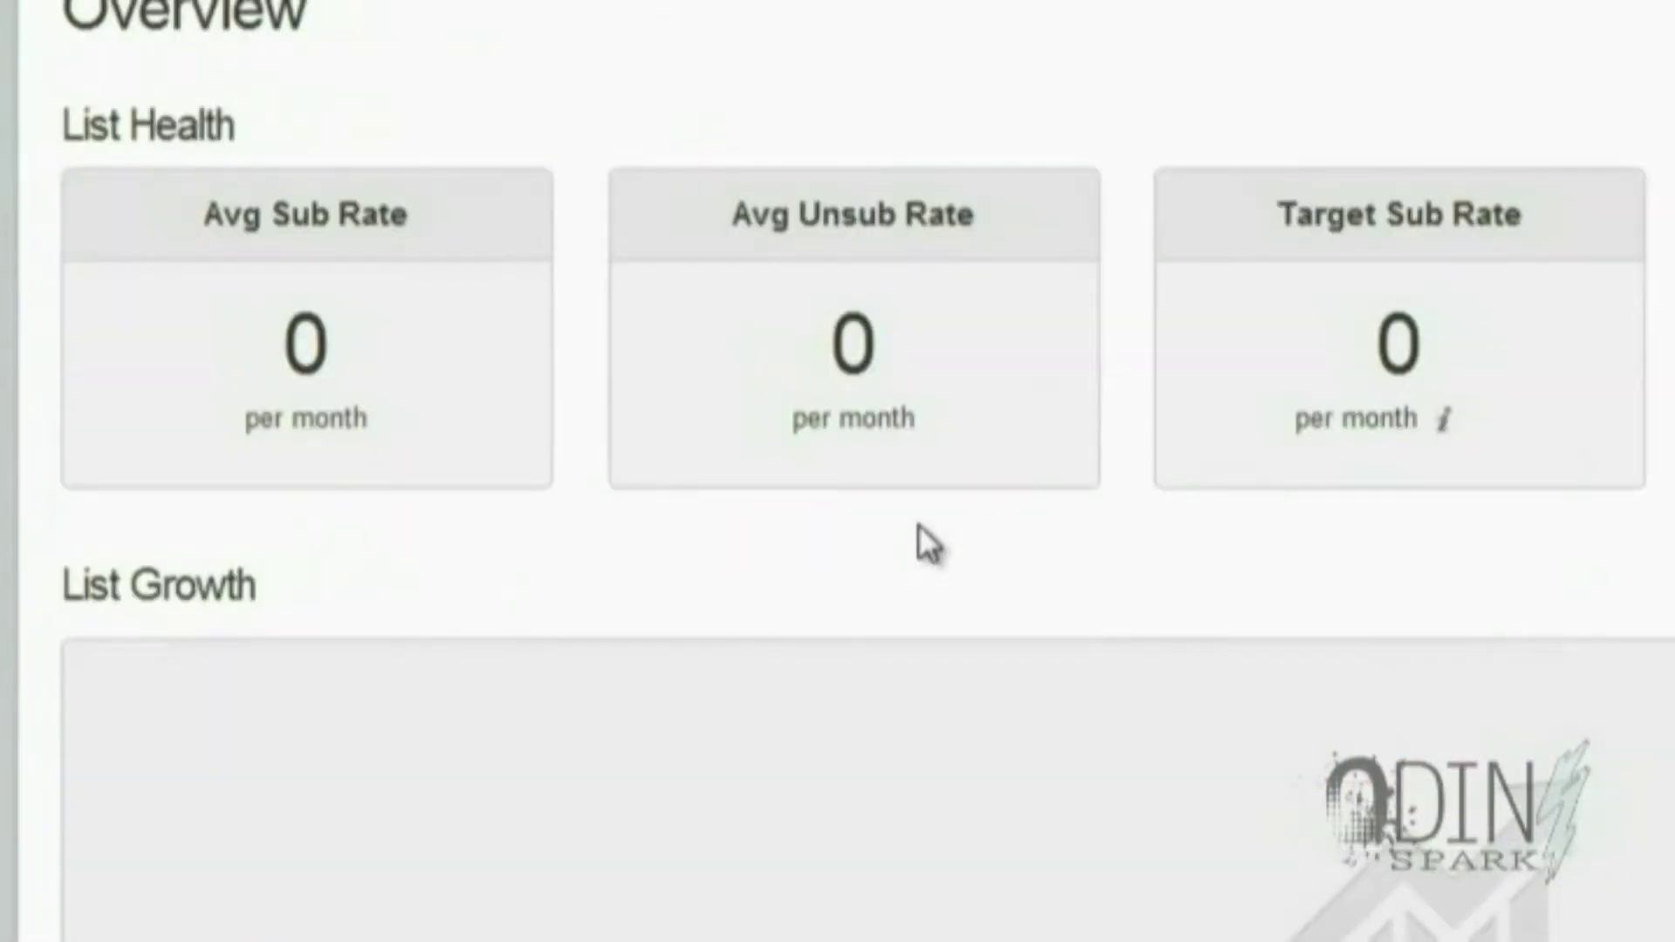
{"action": "scroll", "coordinate": [918, 524], "scroll_direction": "down", "scroll_amount": 10}
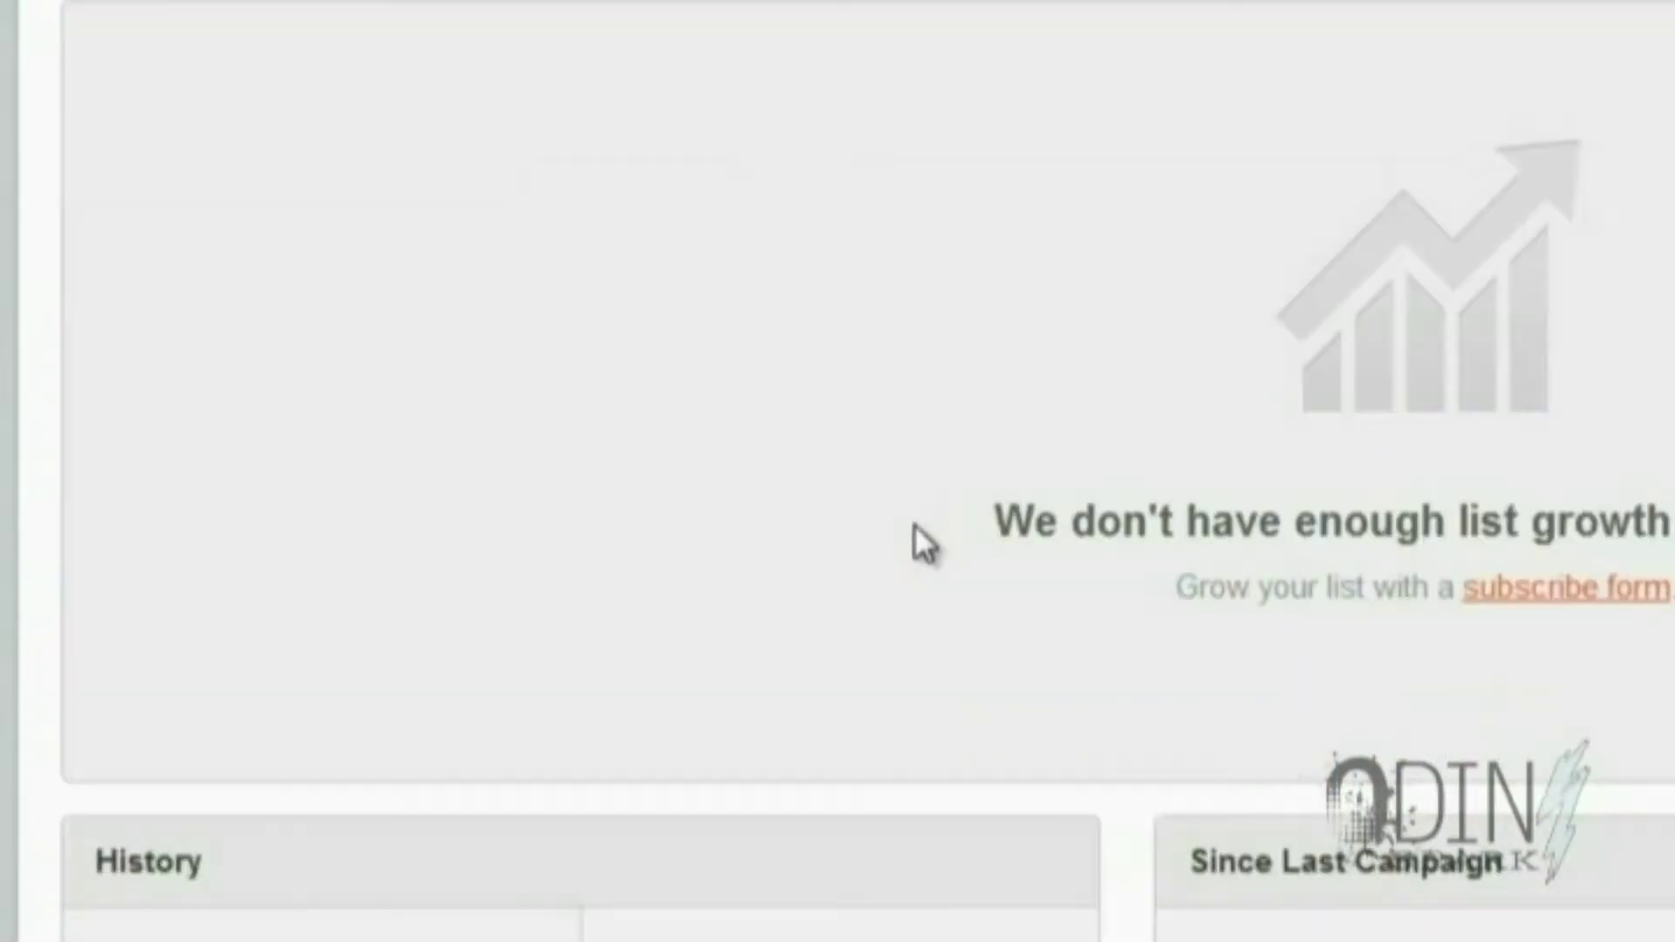
{"action": "scroll", "coordinate": [908, 530], "scroll_direction": "down", "scroll_amount": 5}
{"action": "scroll", "coordinate": [908, 530], "scroll_direction": "down", "scroll_amount": 5}
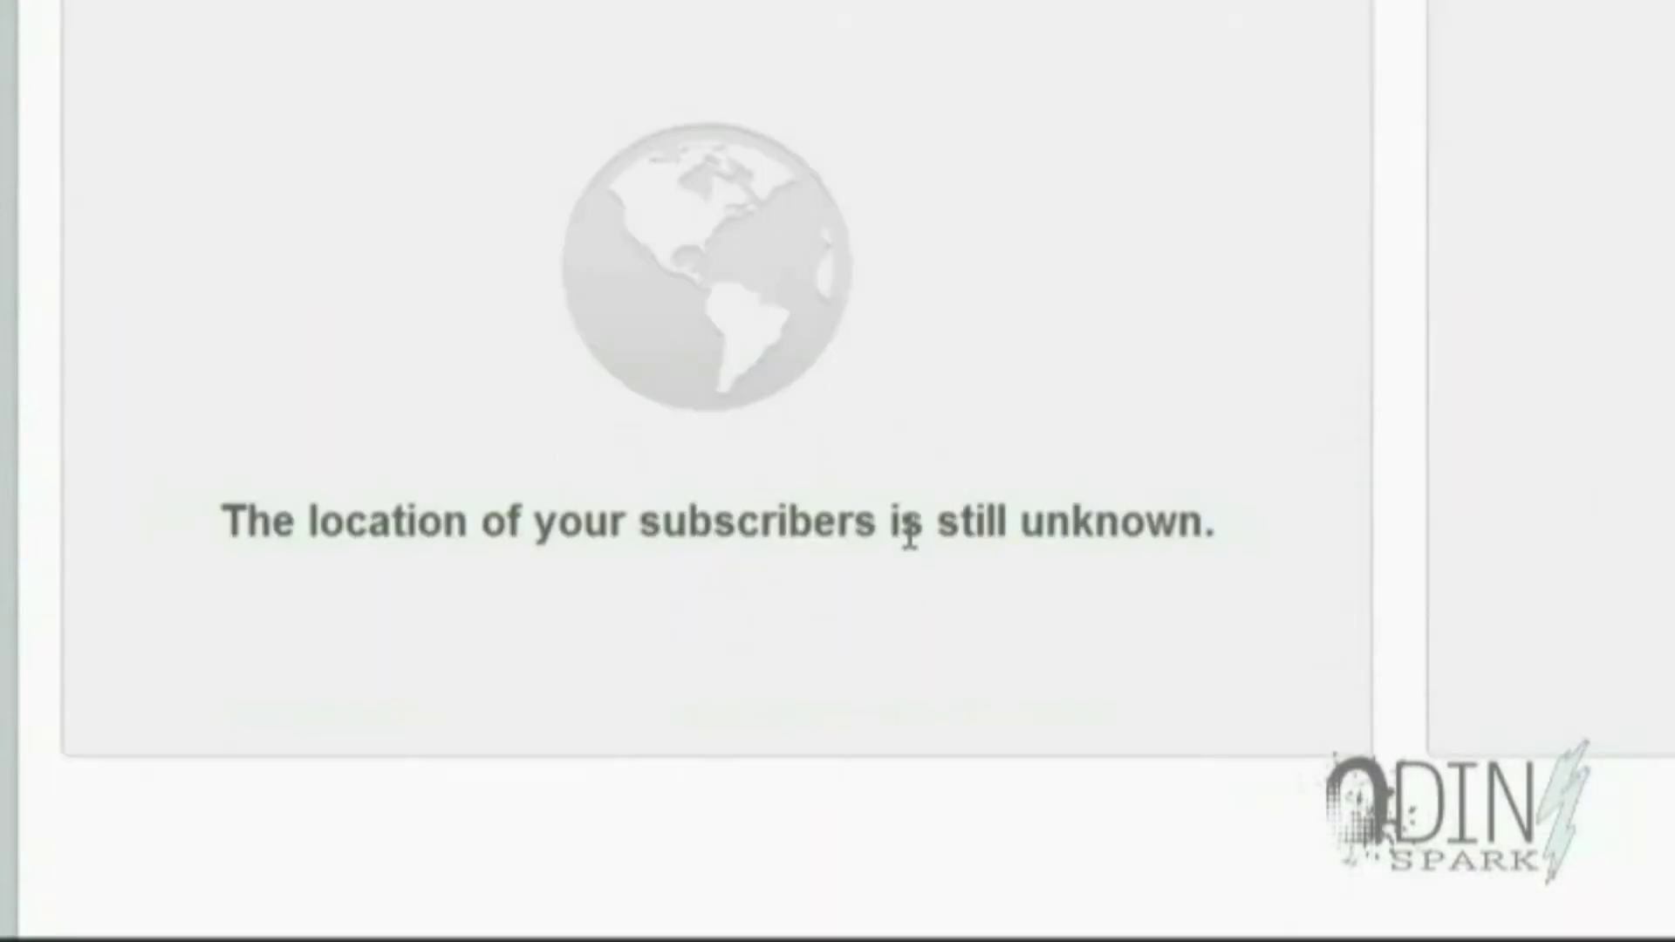
{"action": "scroll", "coordinate": [906, 532], "scroll_direction": "up", "scroll_amount": 20}
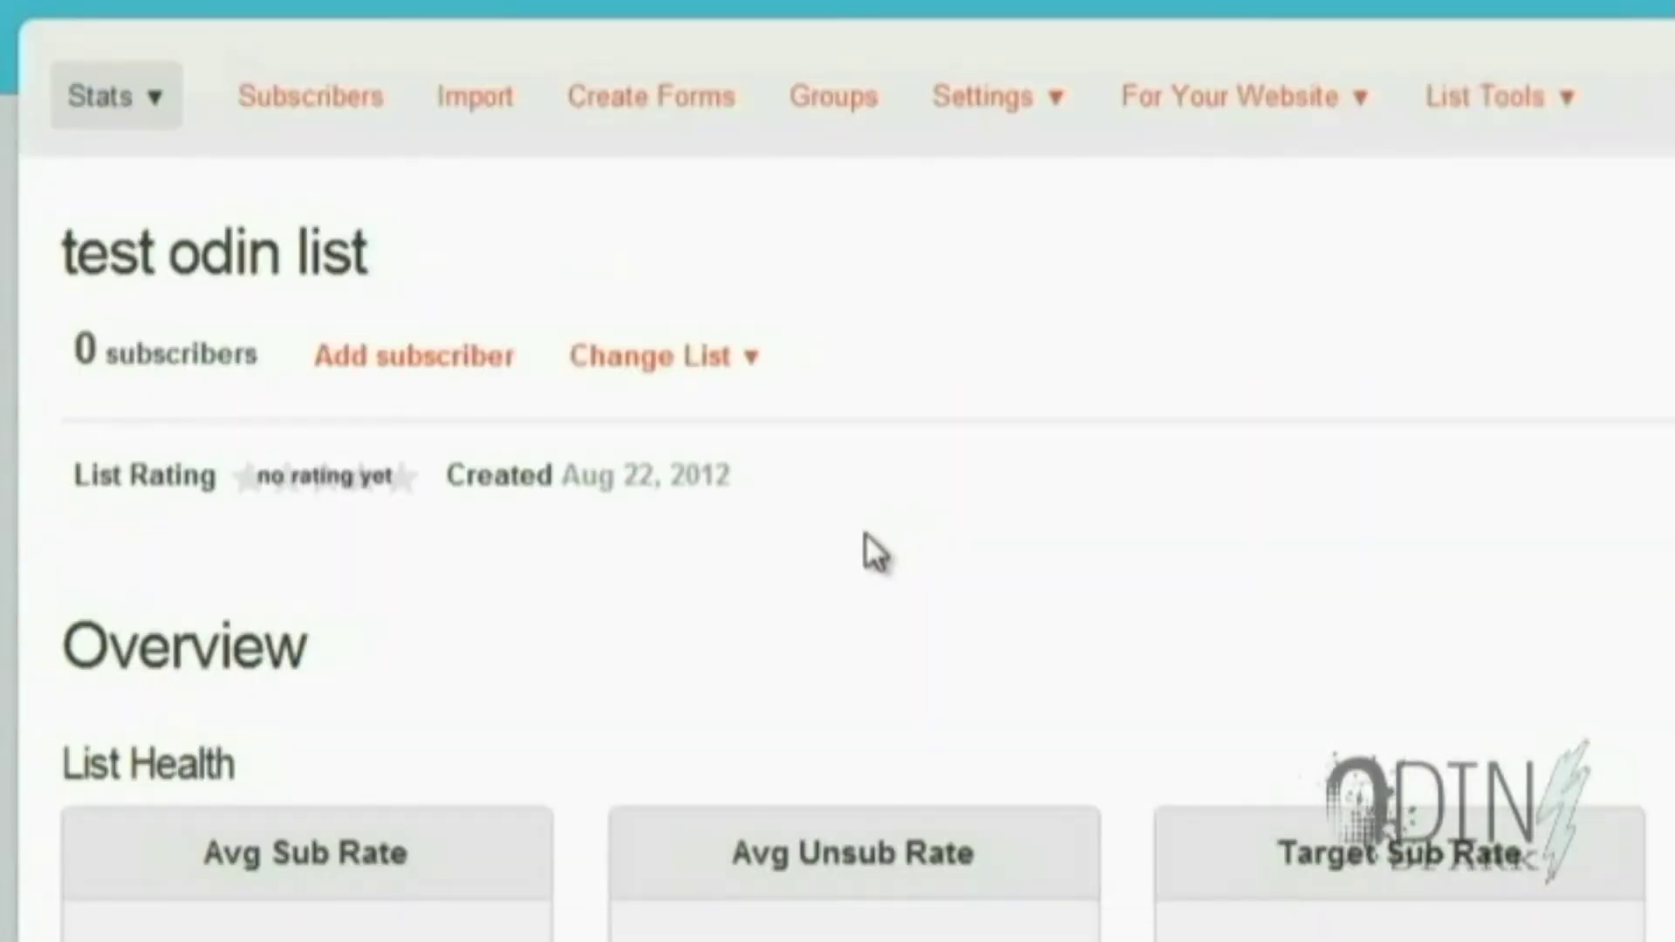
Keep Signup Form as the form type and bring up its Share It options with the subscribe link
{"action": "left_click", "coordinate": [701, 121]}
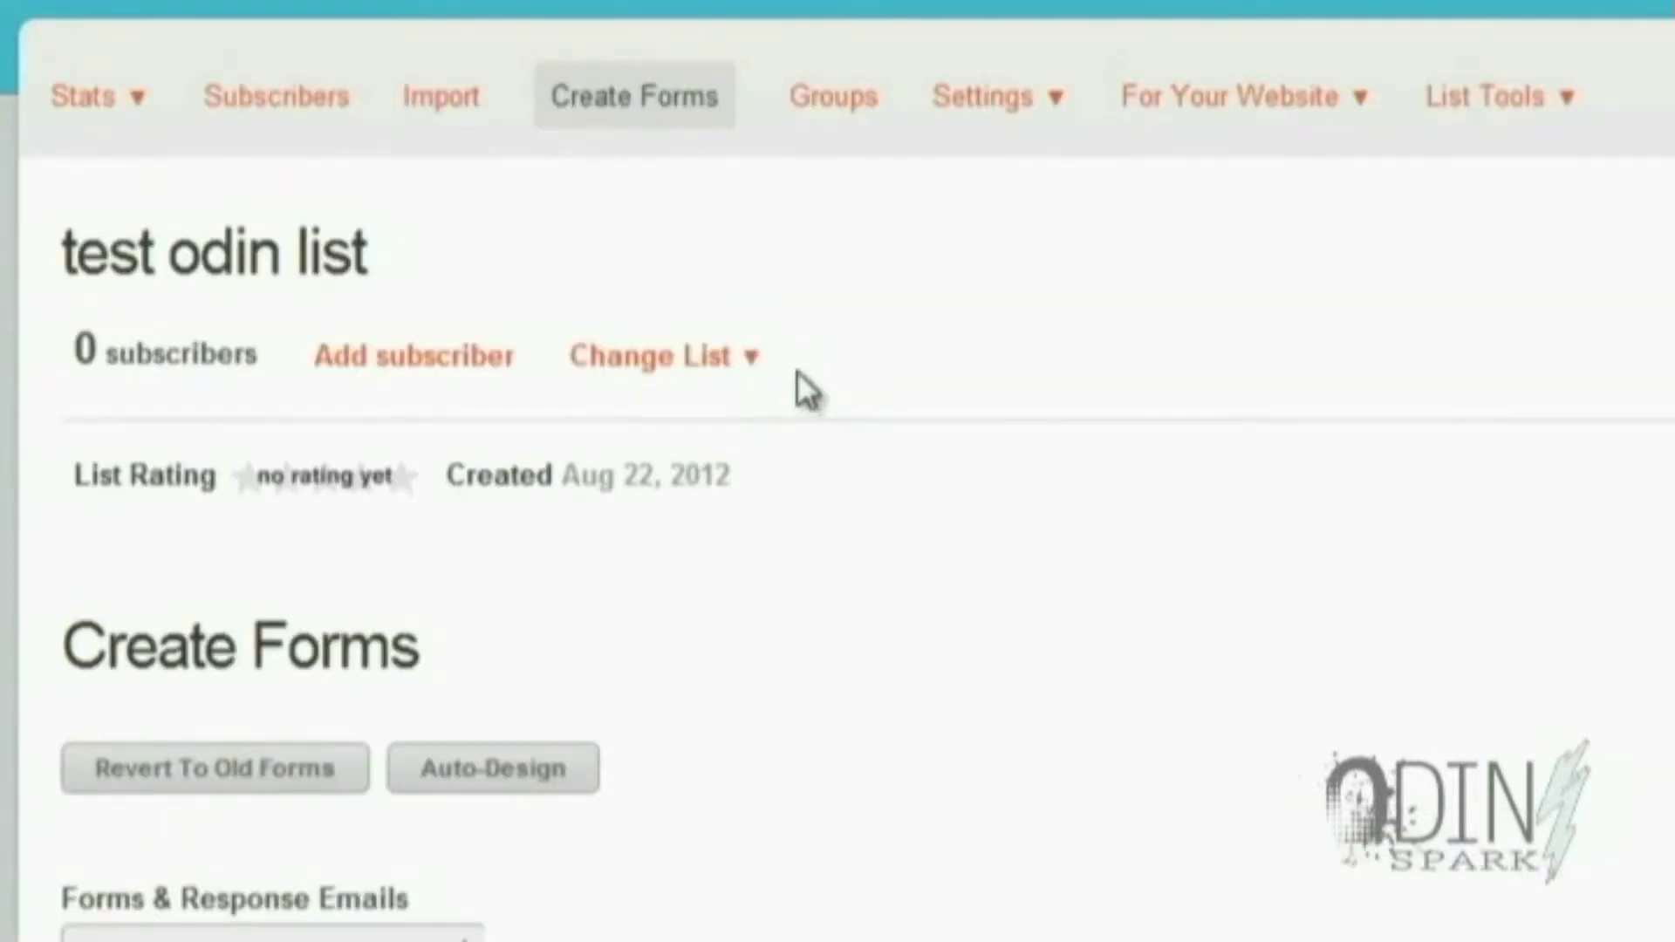
{"action": "scroll", "coordinate": [1082, 417], "scroll_direction": "down", "scroll_amount": 5}
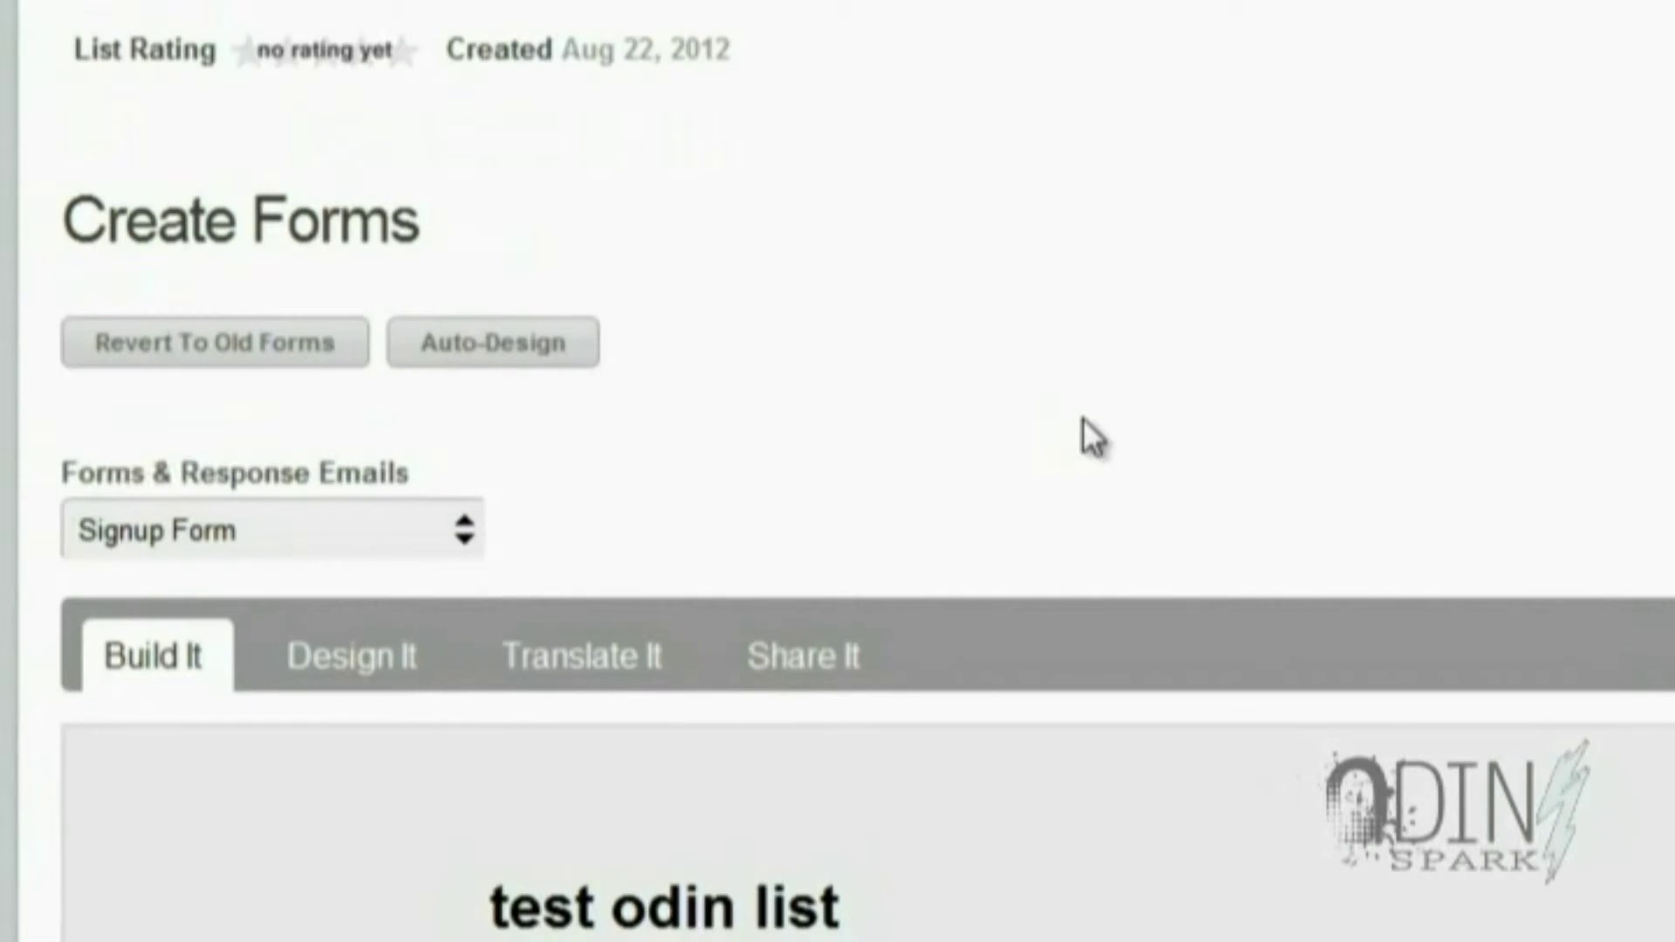
{"action": "scroll", "coordinate": [1082, 417], "scroll_direction": "down", "scroll_amount": 5}
{"action": "scroll", "coordinate": [748, 224], "scroll_direction": "up", "scroll_amount": 3}
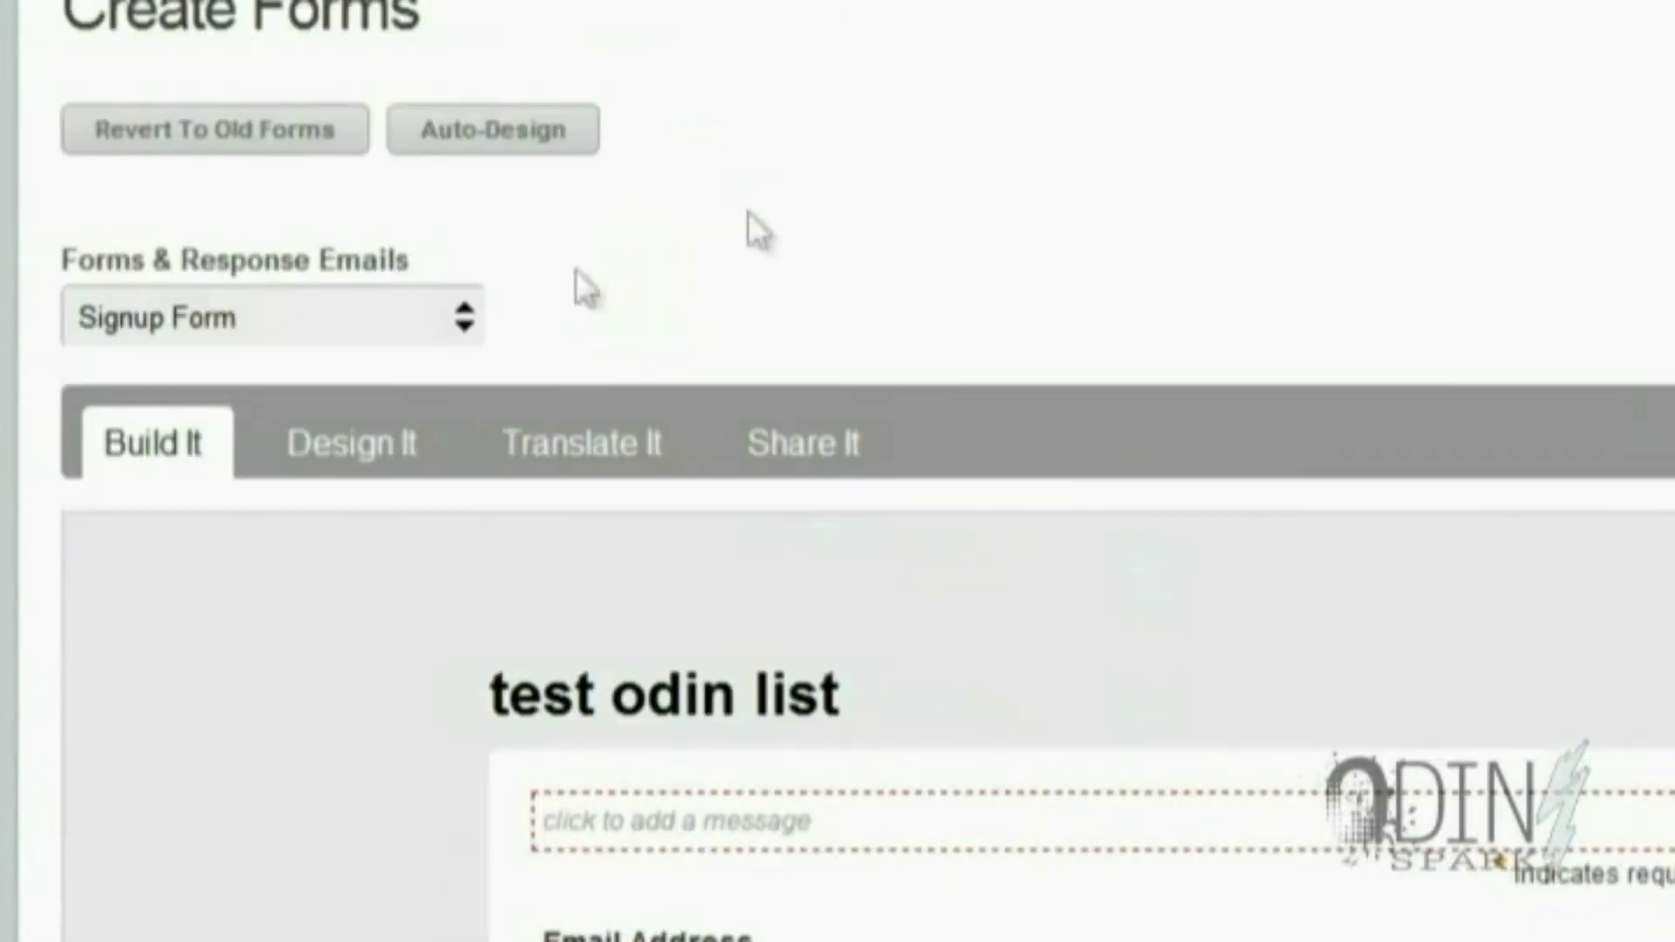
{"action": "scroll", "coordinate": [490, 314], "scroll_direction": "up", "scroll_amount": 5}
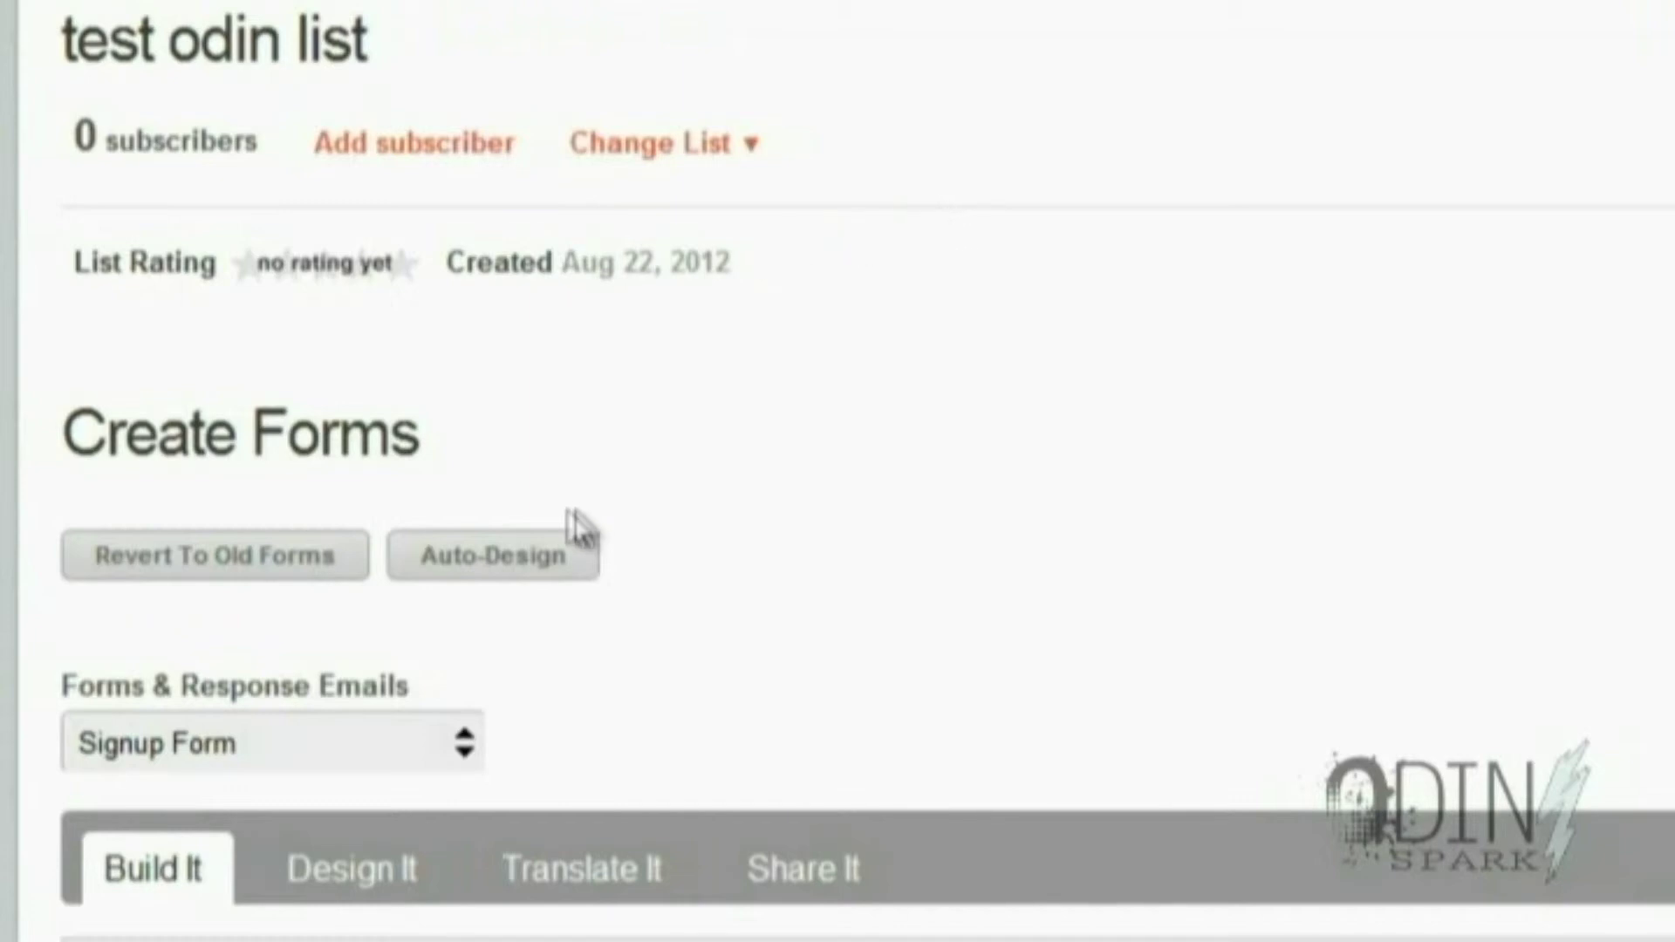
{"action": "left_click", "coordinate": [462, 747]}
{"action": "left_click", "coordinate": [464, 747]}
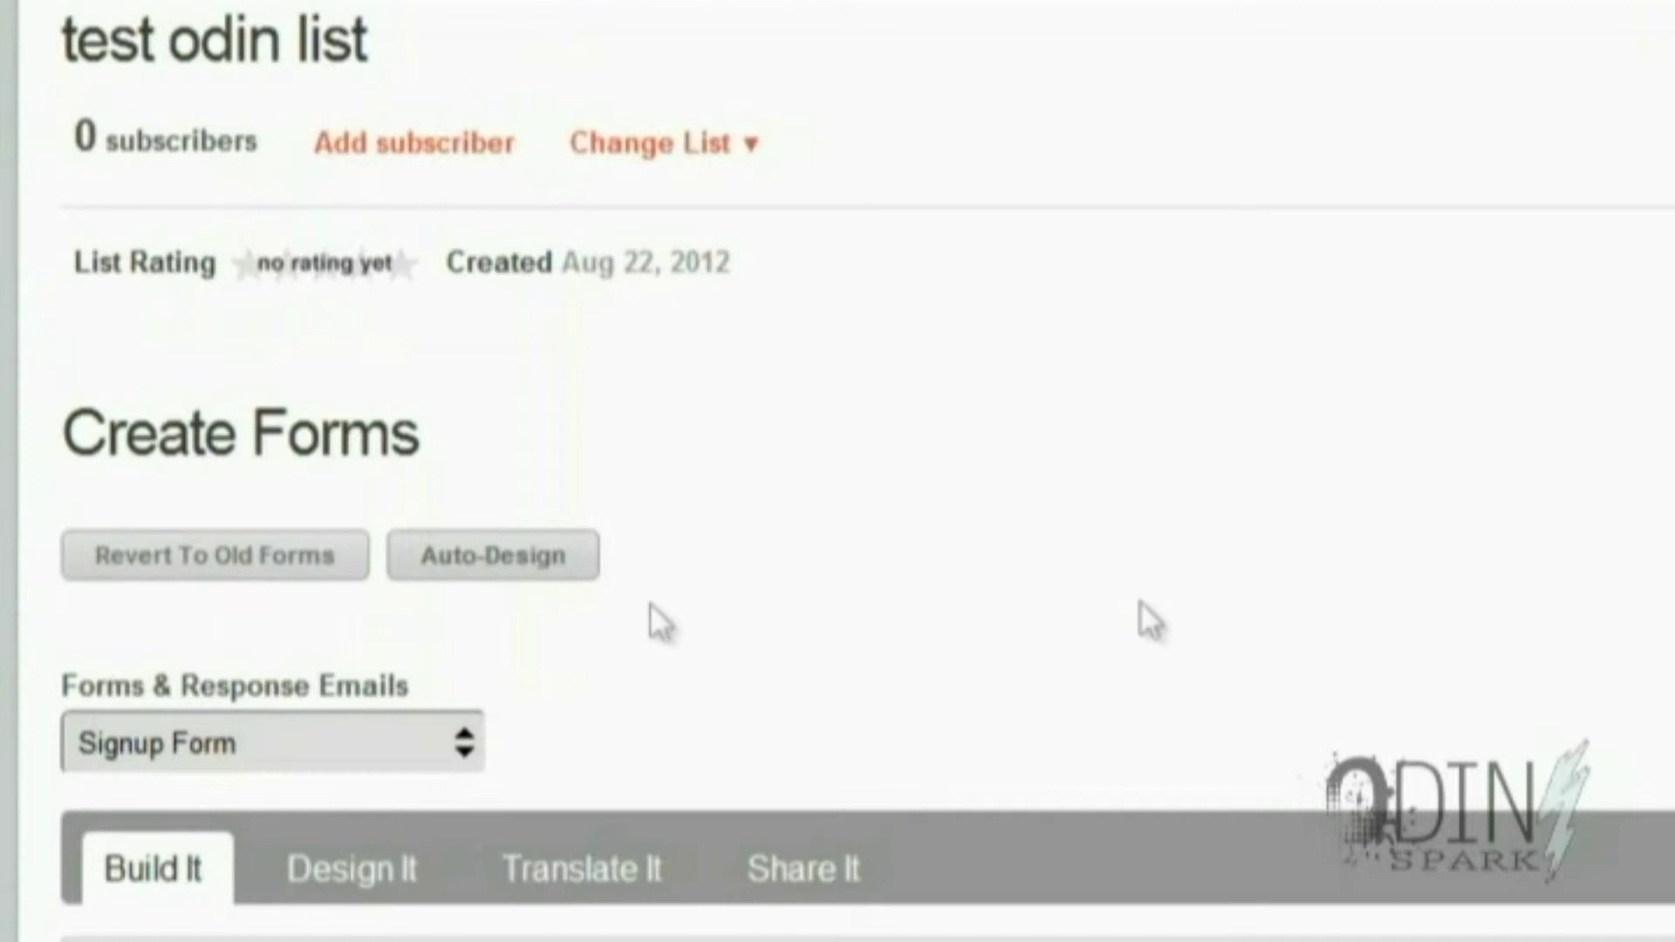
{"action": "scroll", "coordinate": [1140, 611], "scroll_direction": "down", "scroll_amount": 5}
{"action": "left_click", "coordinate": [818, 451]}
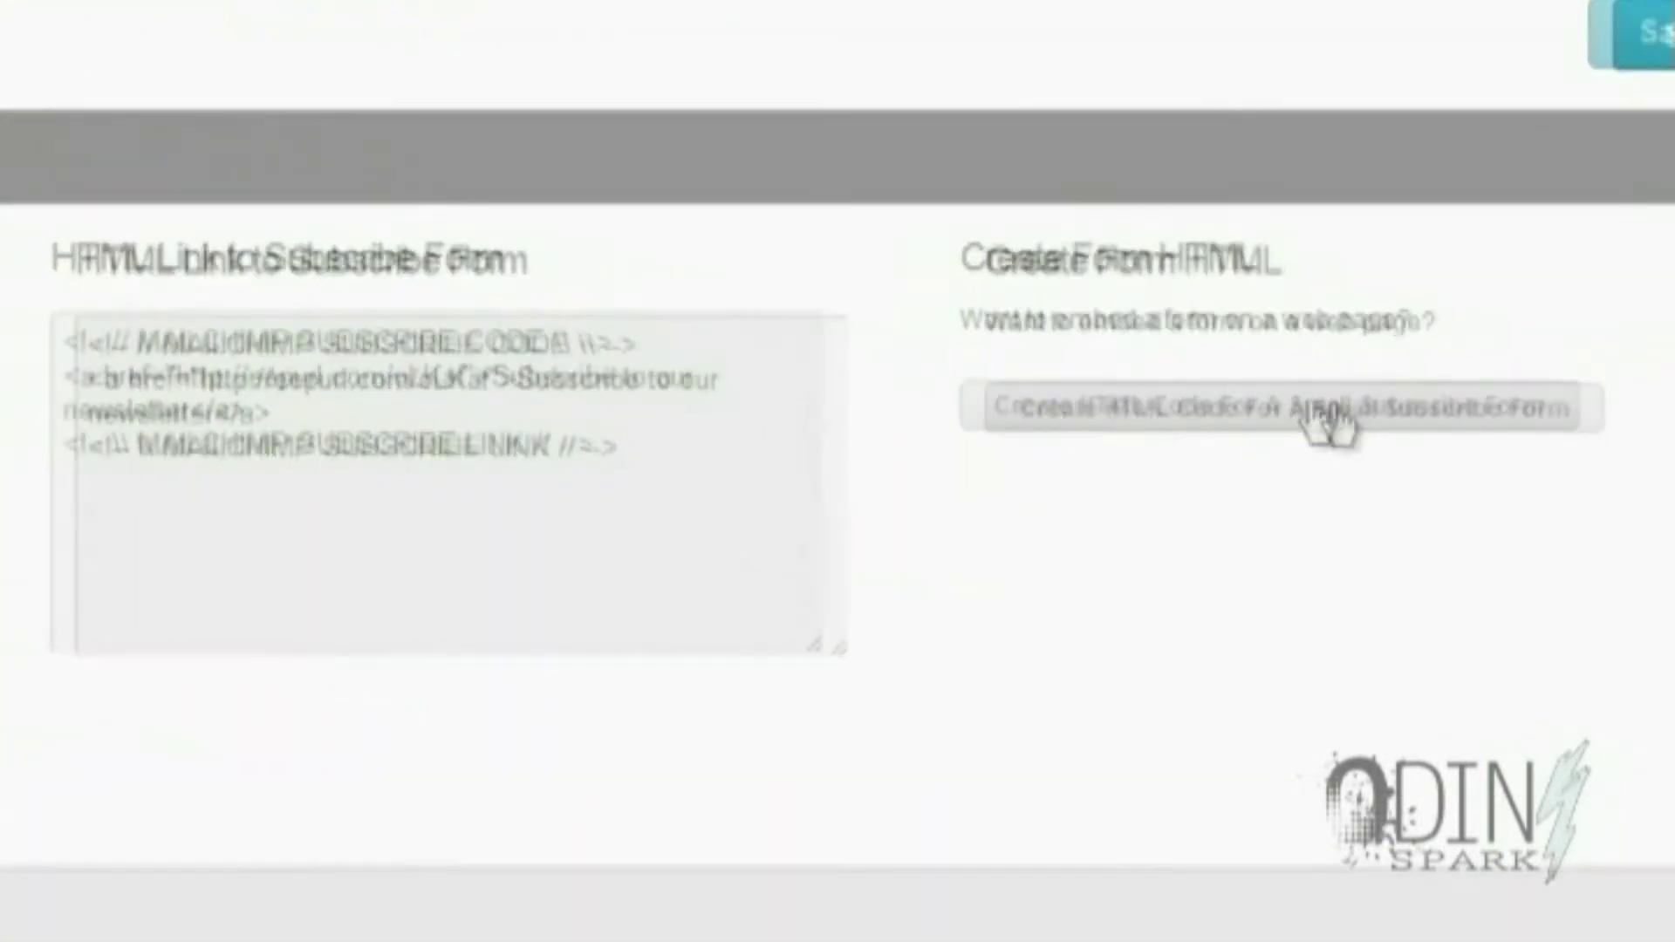
Generate HTML embed code for a small subscribe form
{"action": "left_click", "coordinate": [1387, 423]}
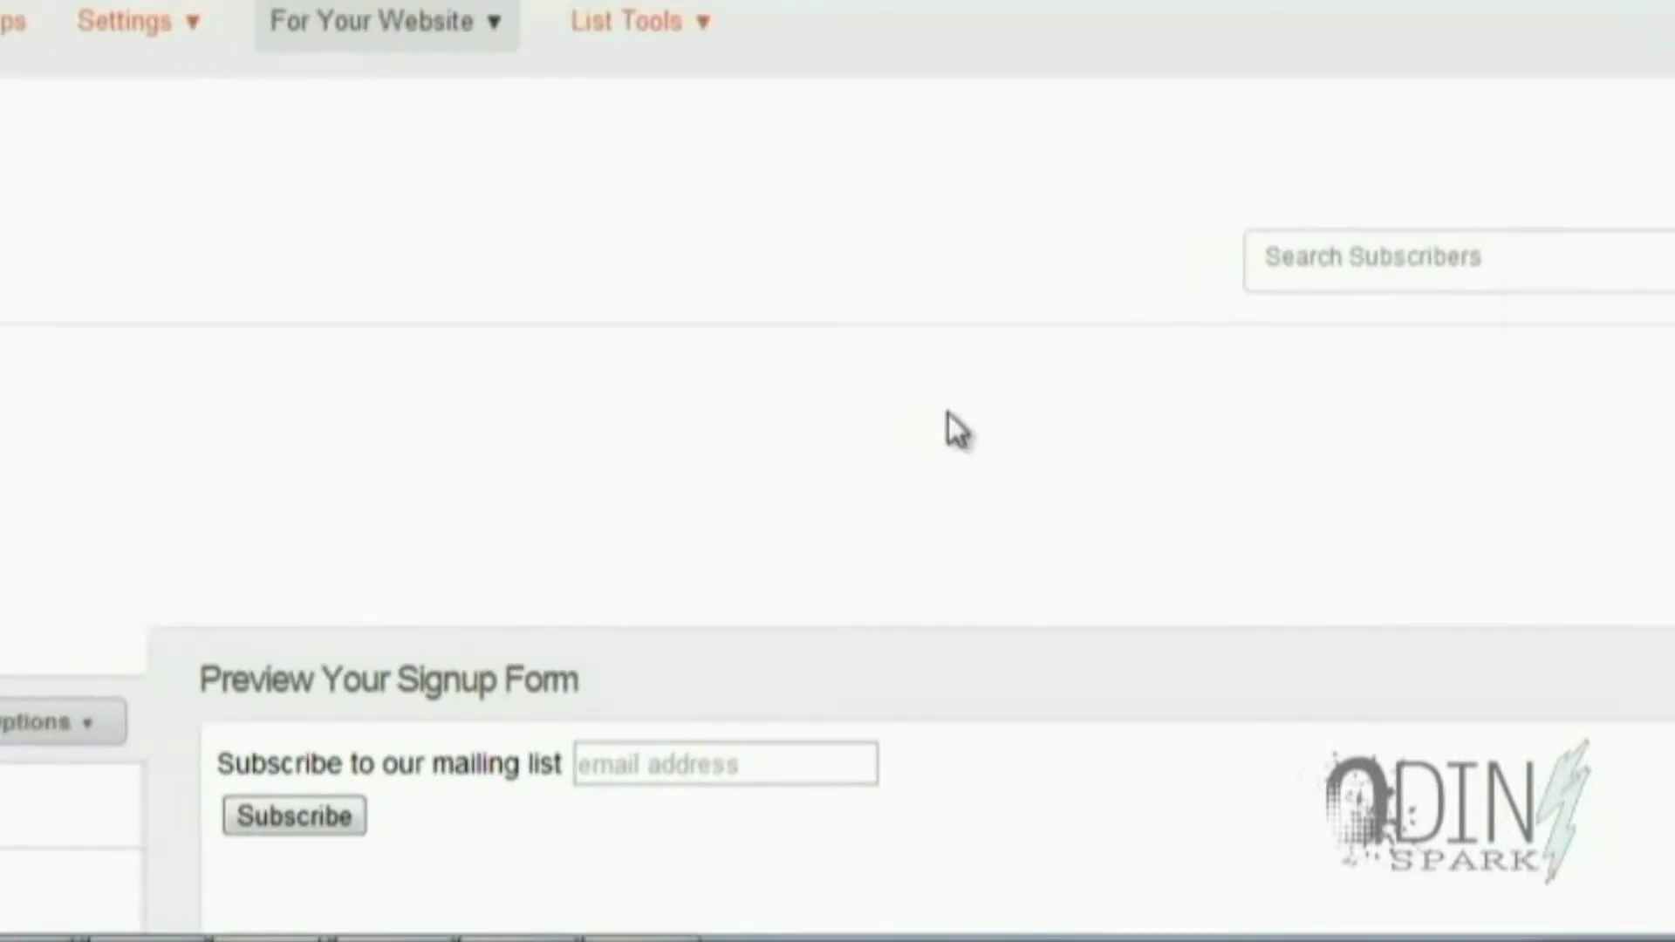
{"action": "scroll", "coordinate": [794, 475], "scroll_direction": "down", "scroll_amount": 8}
{"action": "scroll", "coordinate": [576, 554], "scroll_direction": "down", "scroll_amount": 2}
{"action": "scroll", "coordinate": [571, 559], "scroll_direction": "down", "scroll_amount": 2}
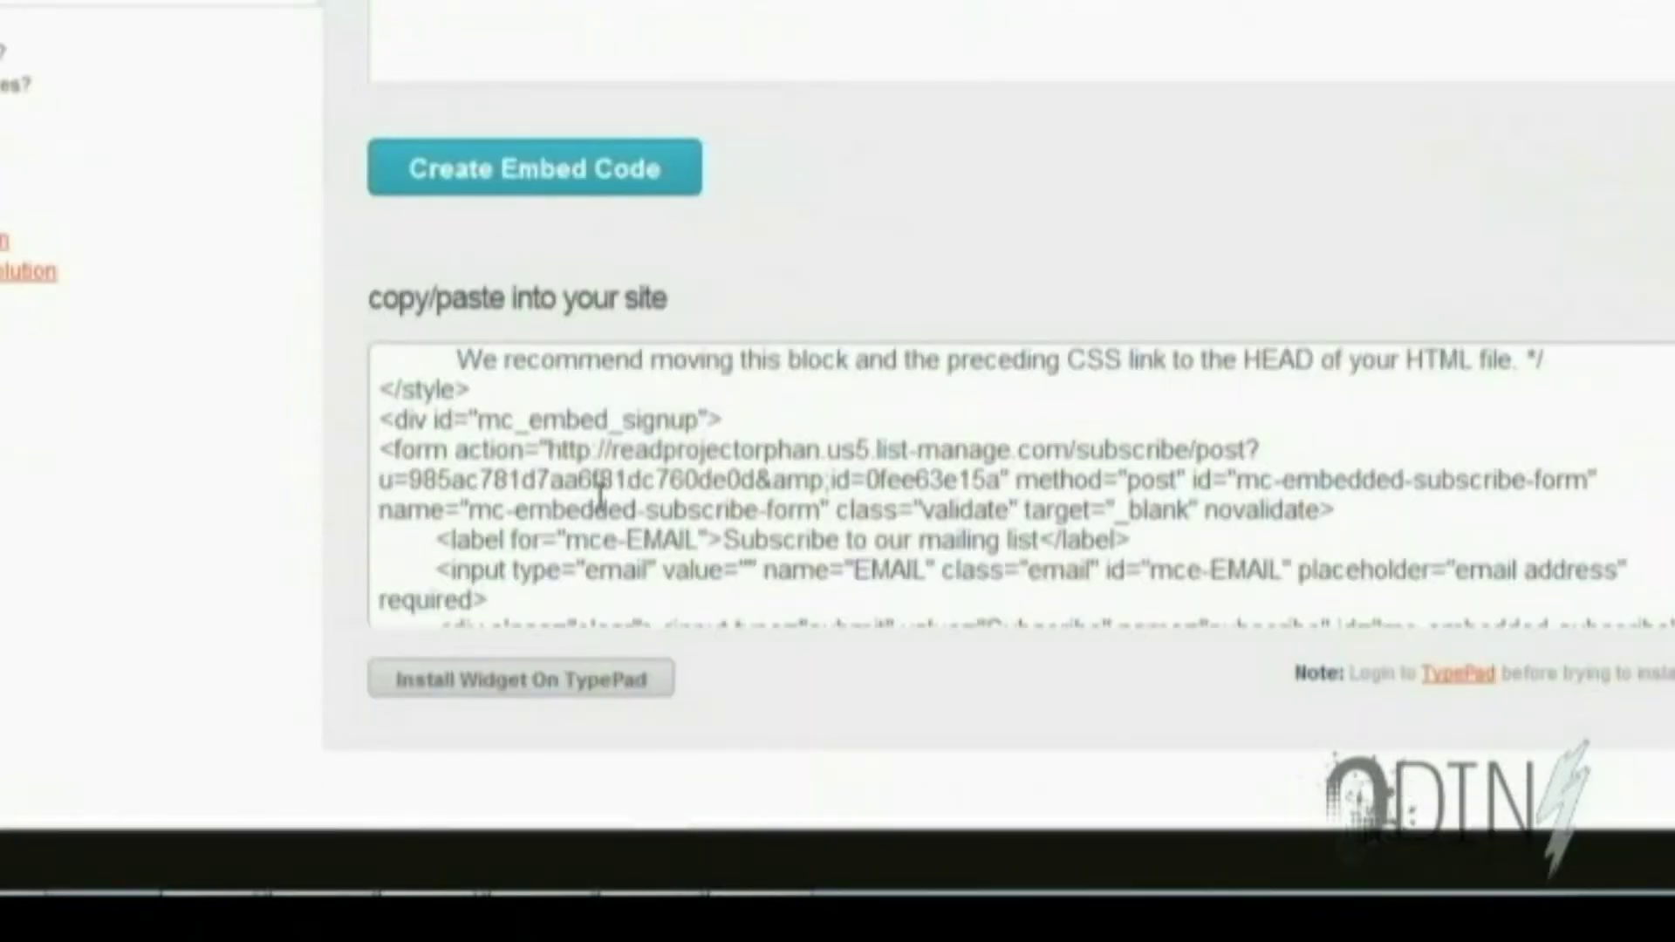
{"action": "scroll", "coordinate": [599, 498], "scroll_direction": "up", "scroll_amount": 3}
{"action": "left_click", "coordinate": [672, 153]}
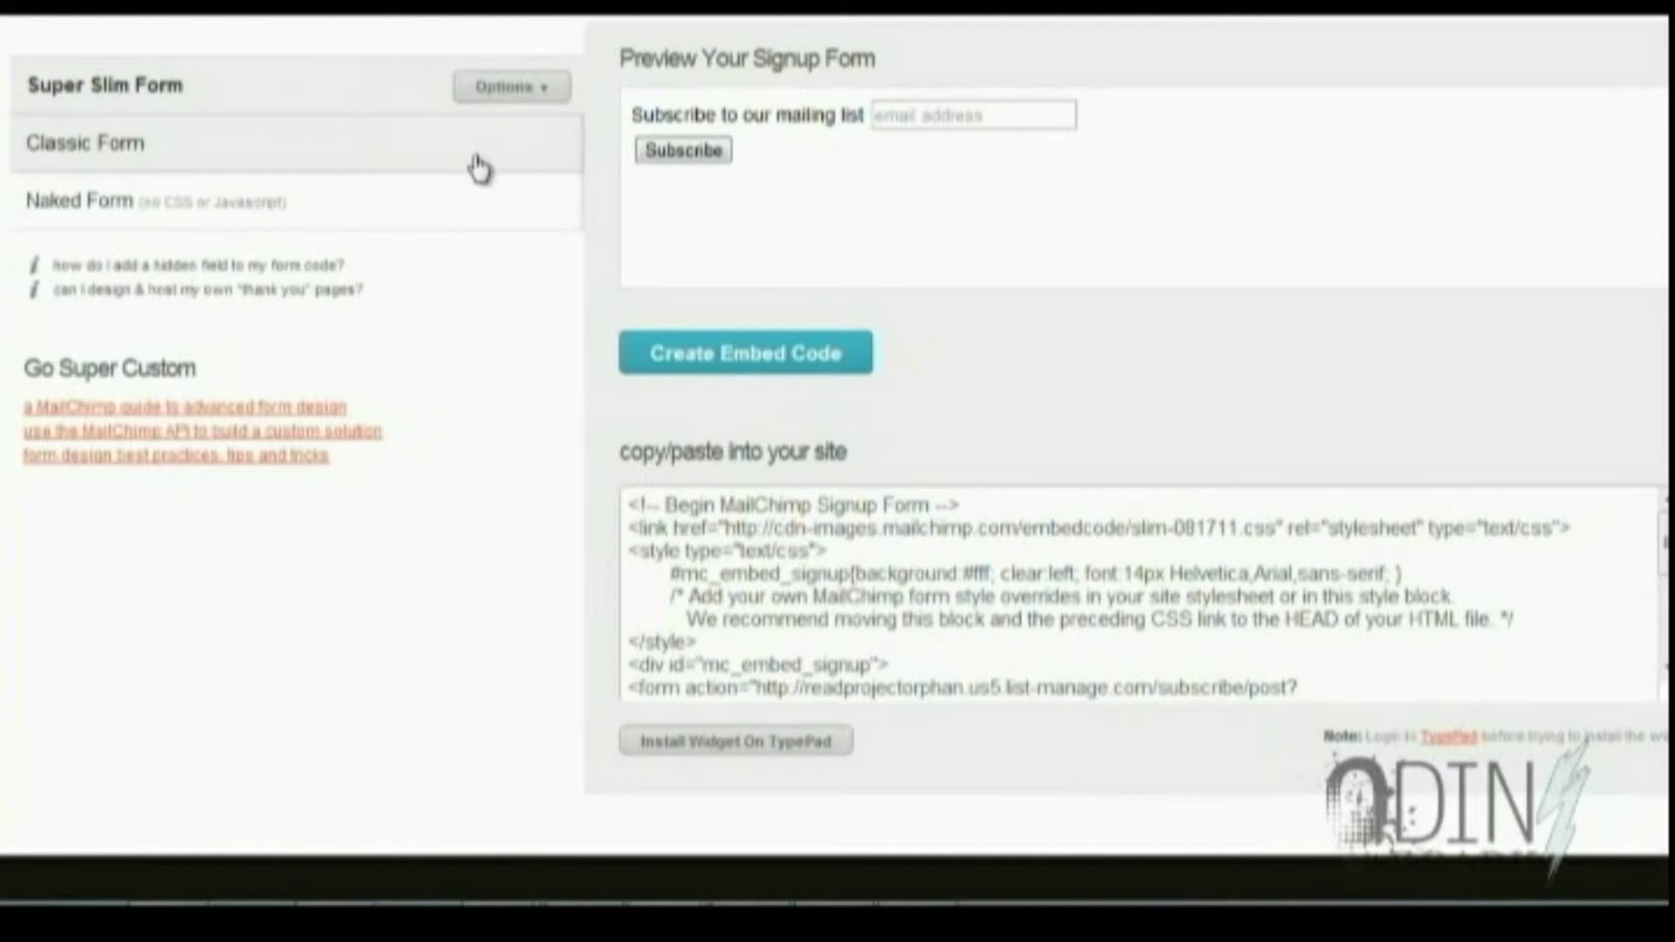
Compare Classic and Naked styles, then copy all of the Super Slim Form embed code
{"action": "left_click", "coordinate": [410, 164]}
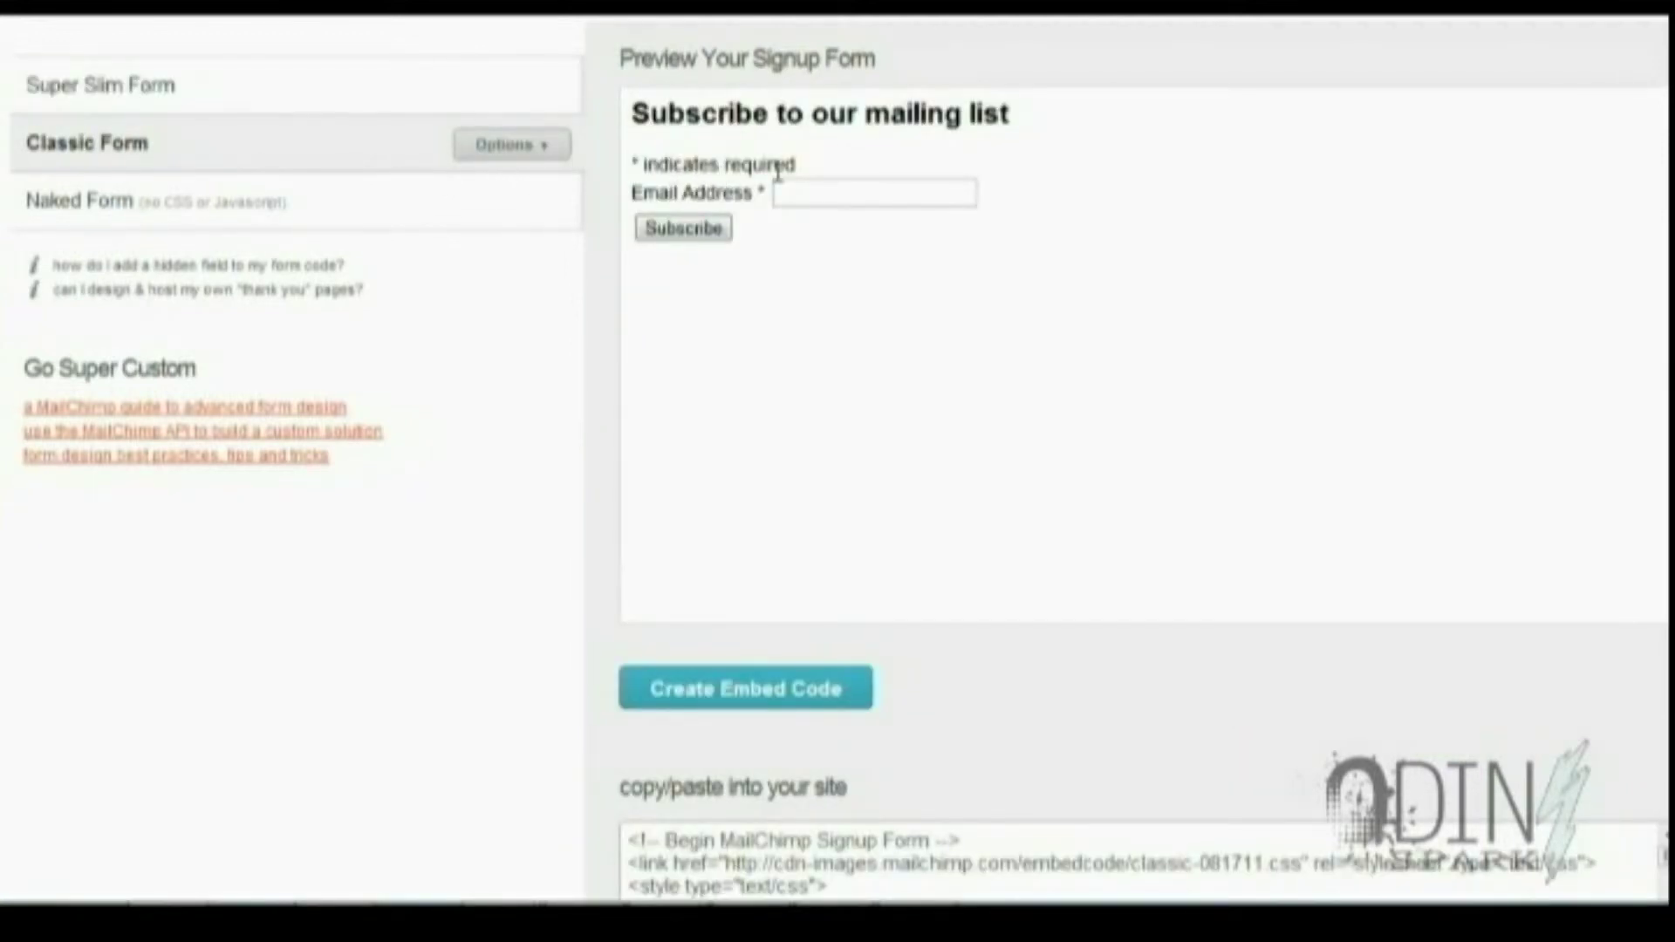
{"action": "left_click", "coordinate": [517, 212]}
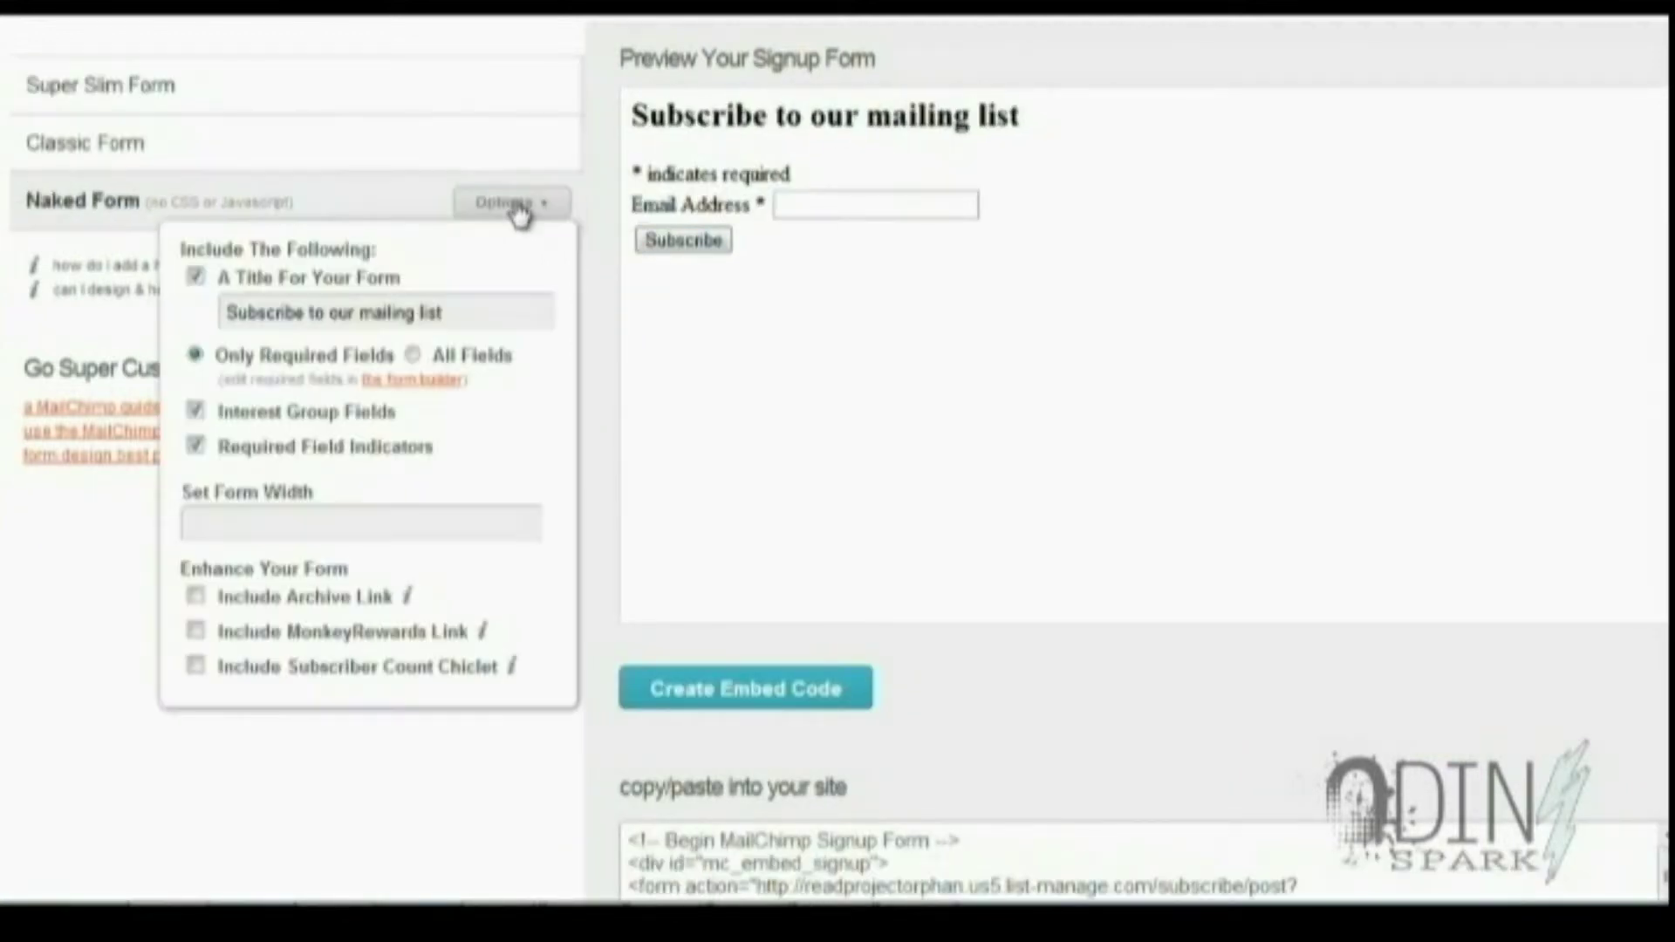
{"action": "left_click", "coordinate": [232, 101]}
{"action": "left_click", "coordinate": [783, 573]}
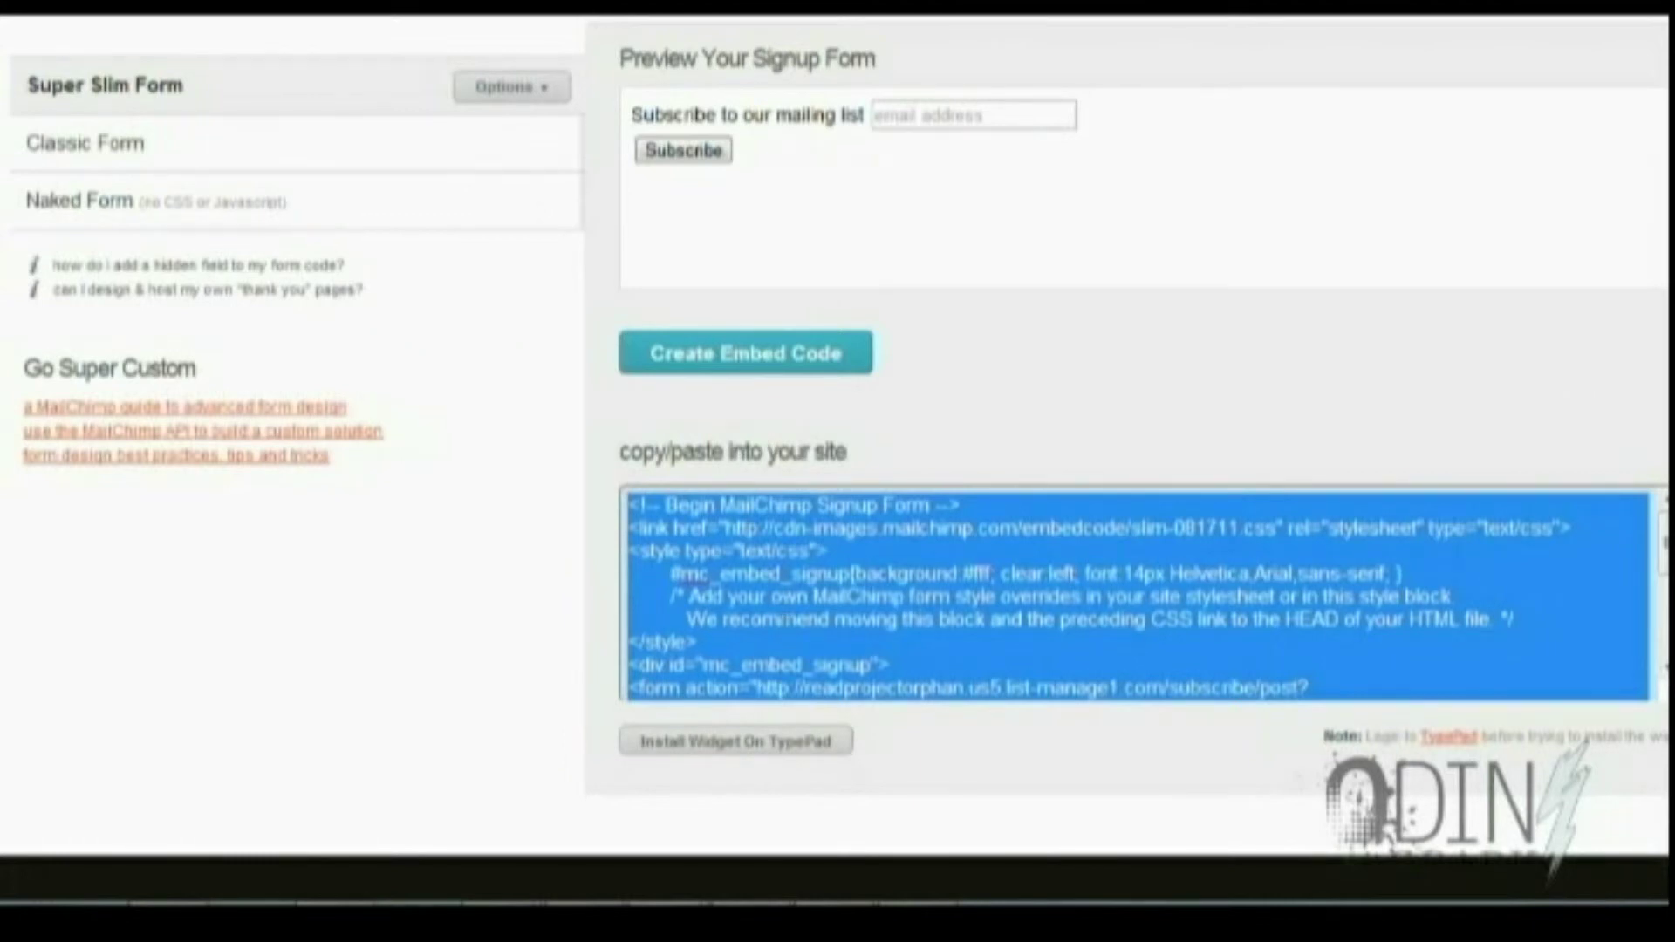
{"action": "right_click", "coordinate": [774, 578]}
{"action": "left_click", "coordinate": [856, 289]}
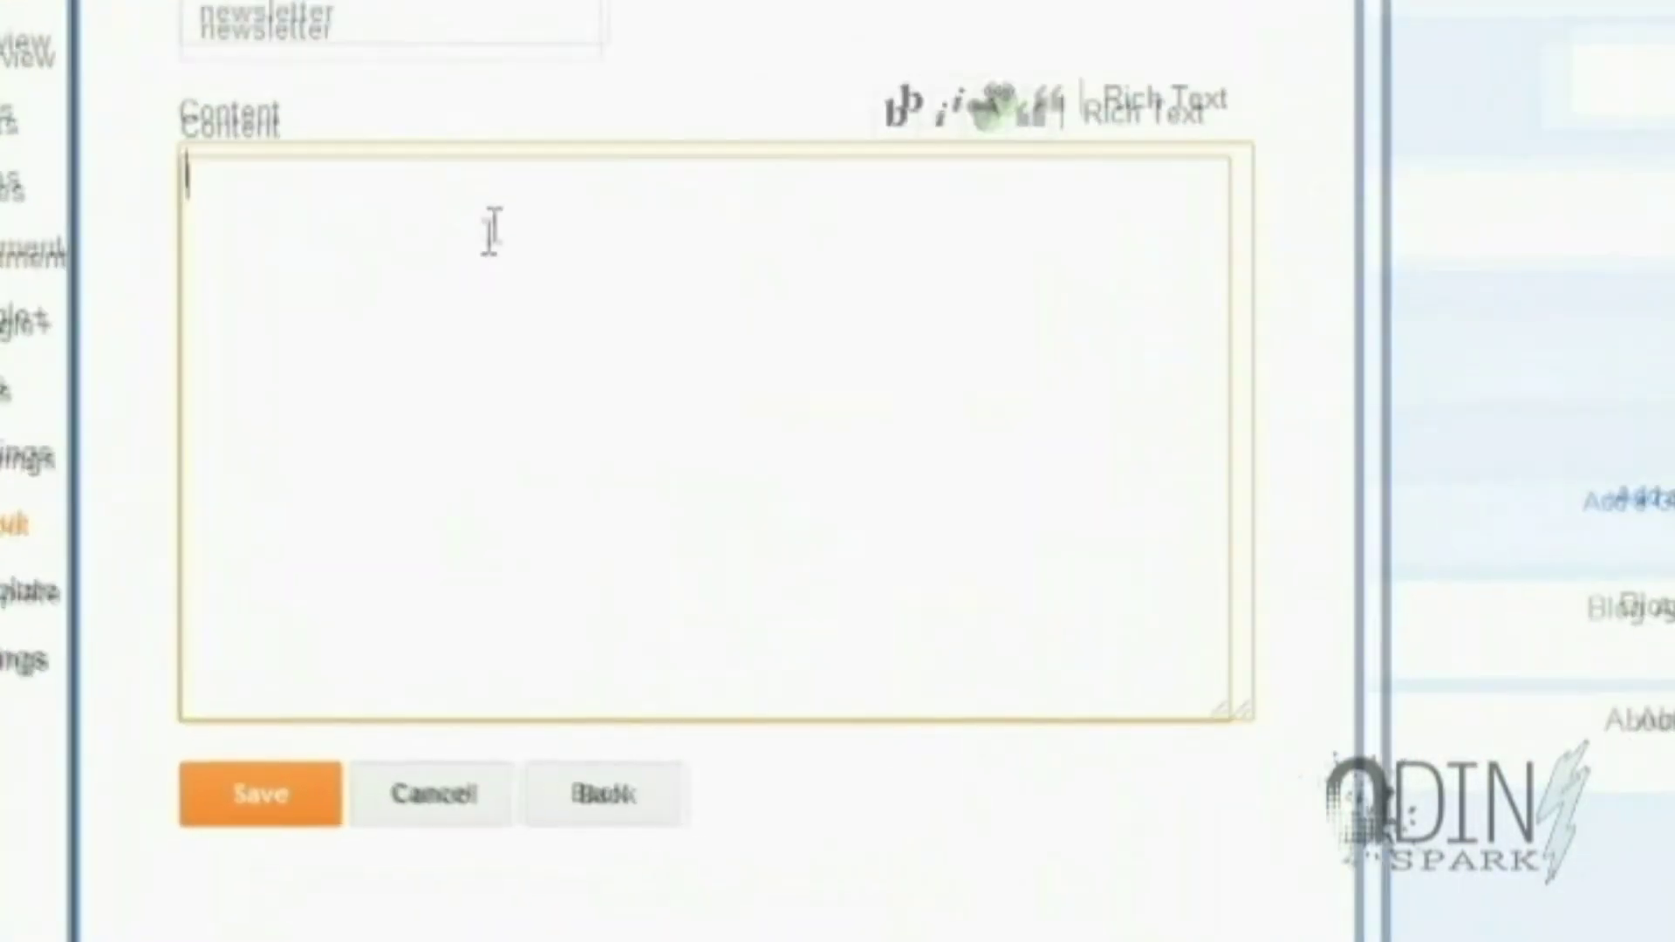
Paste the copied MailChimp signup code into the 'newsletter' gadget's content and save it
{"action": "right_click", "coordinate": [489, 238]}
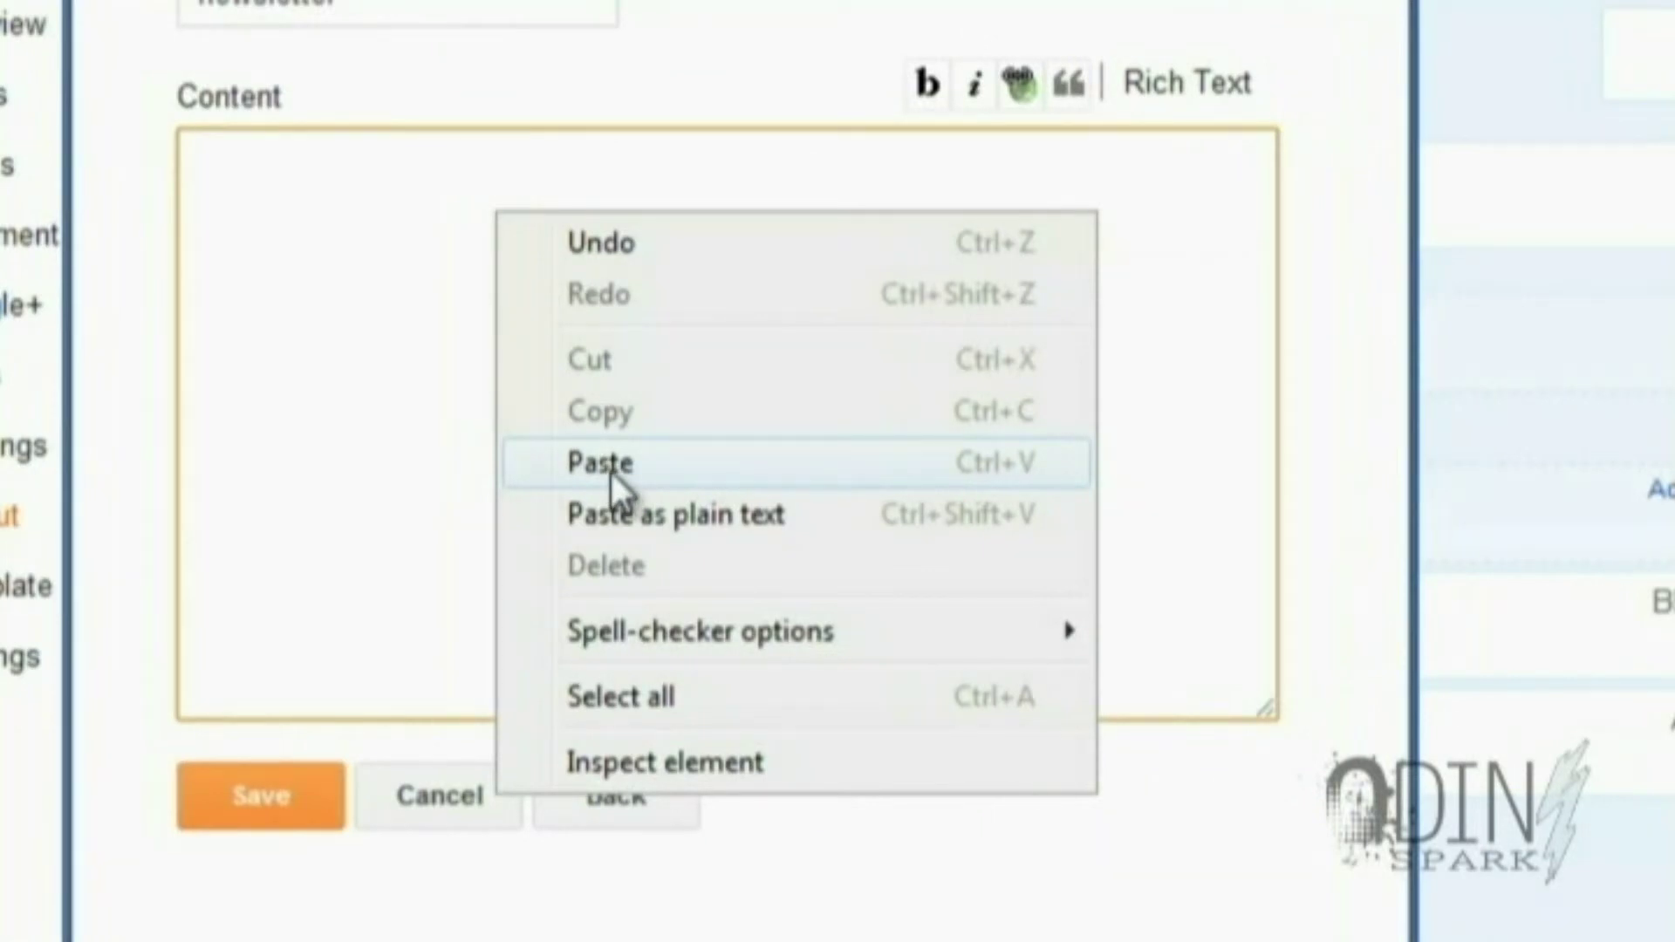
{"action": "left_click", "coordinate": [612, 473]}
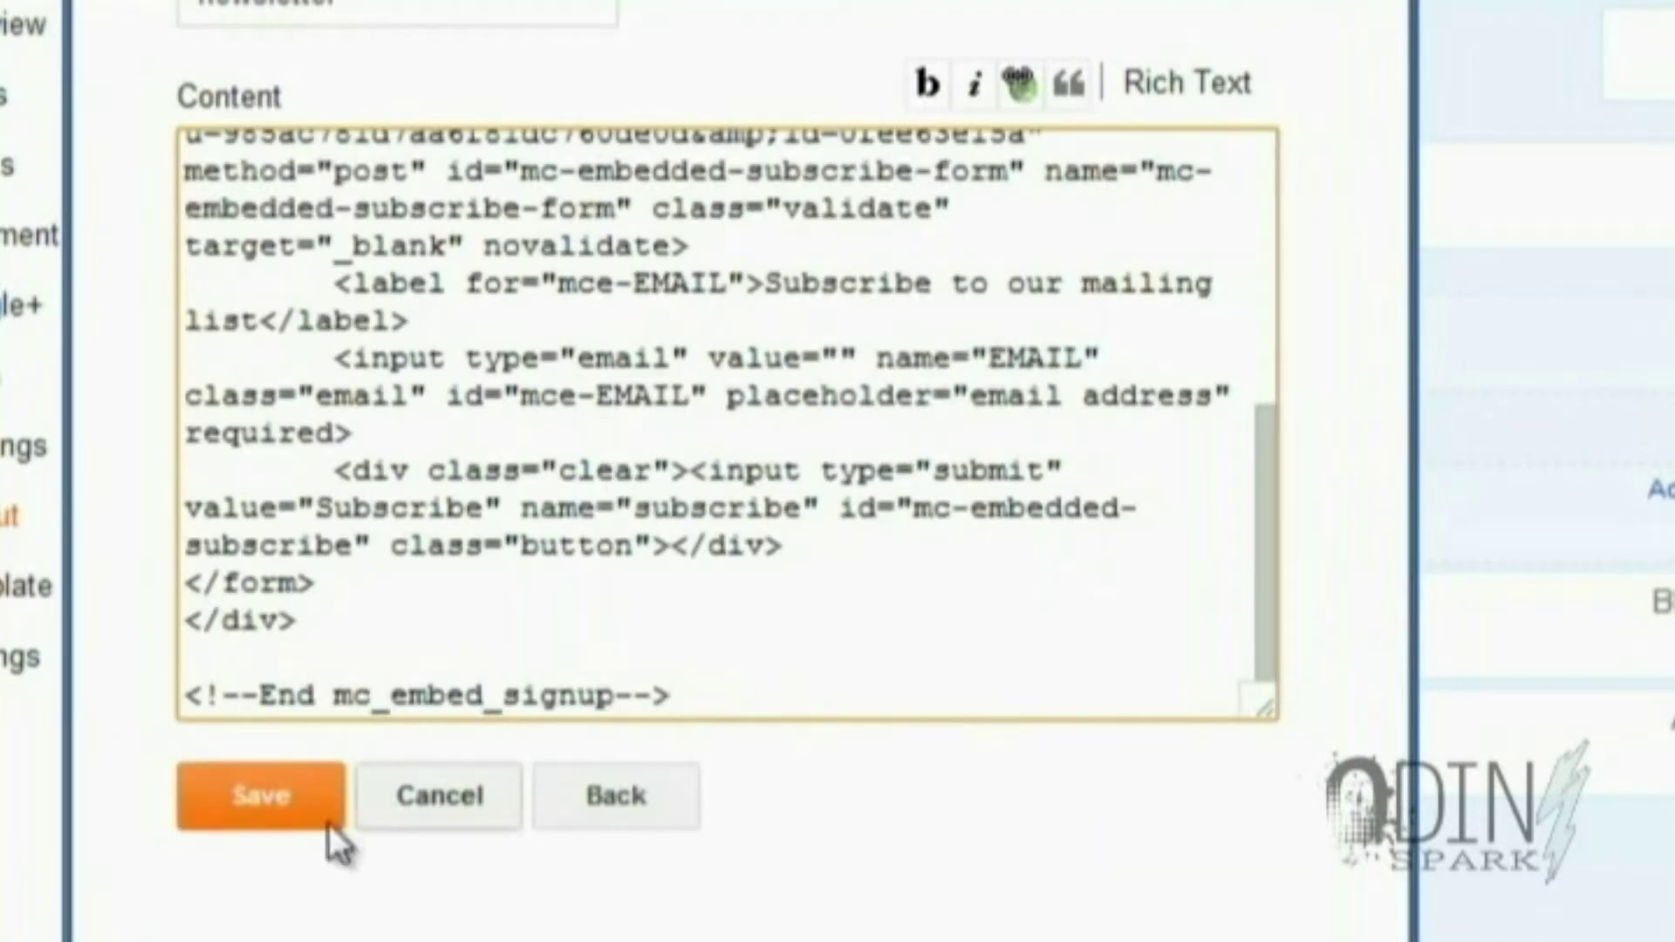
{"action": "left_click", "coordinate": [293, 797]}
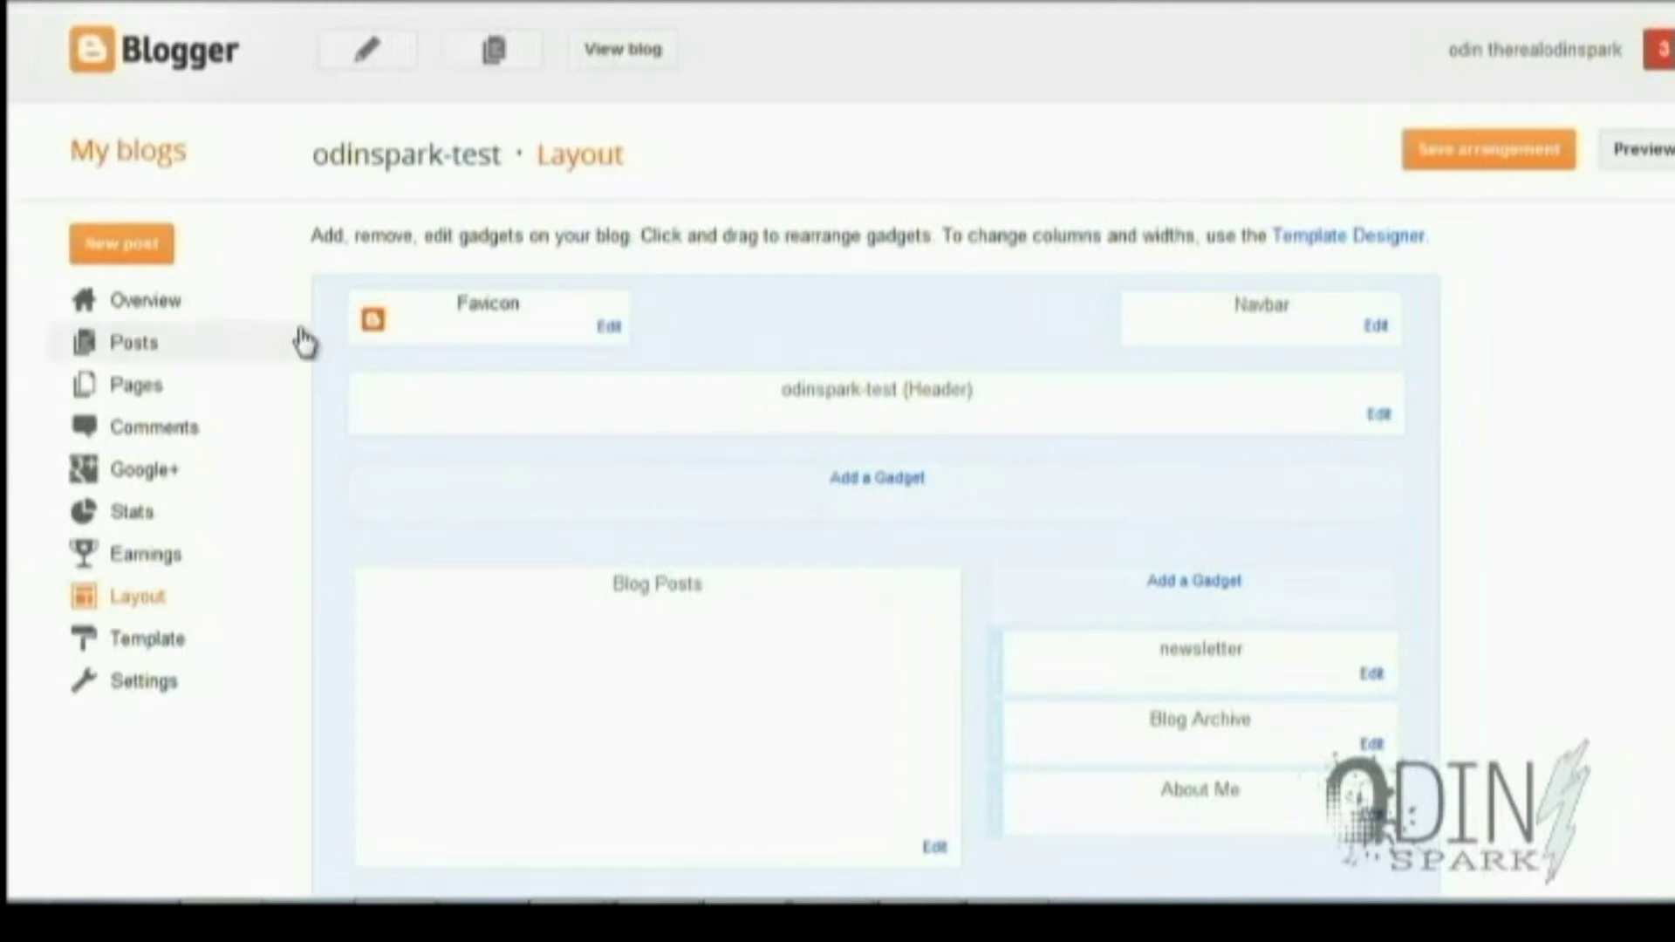
On the live blog, subscribe a test e-mail address through the sidebar Newsletter form
{"action": "left_click", "coordinate": [651, 61]}
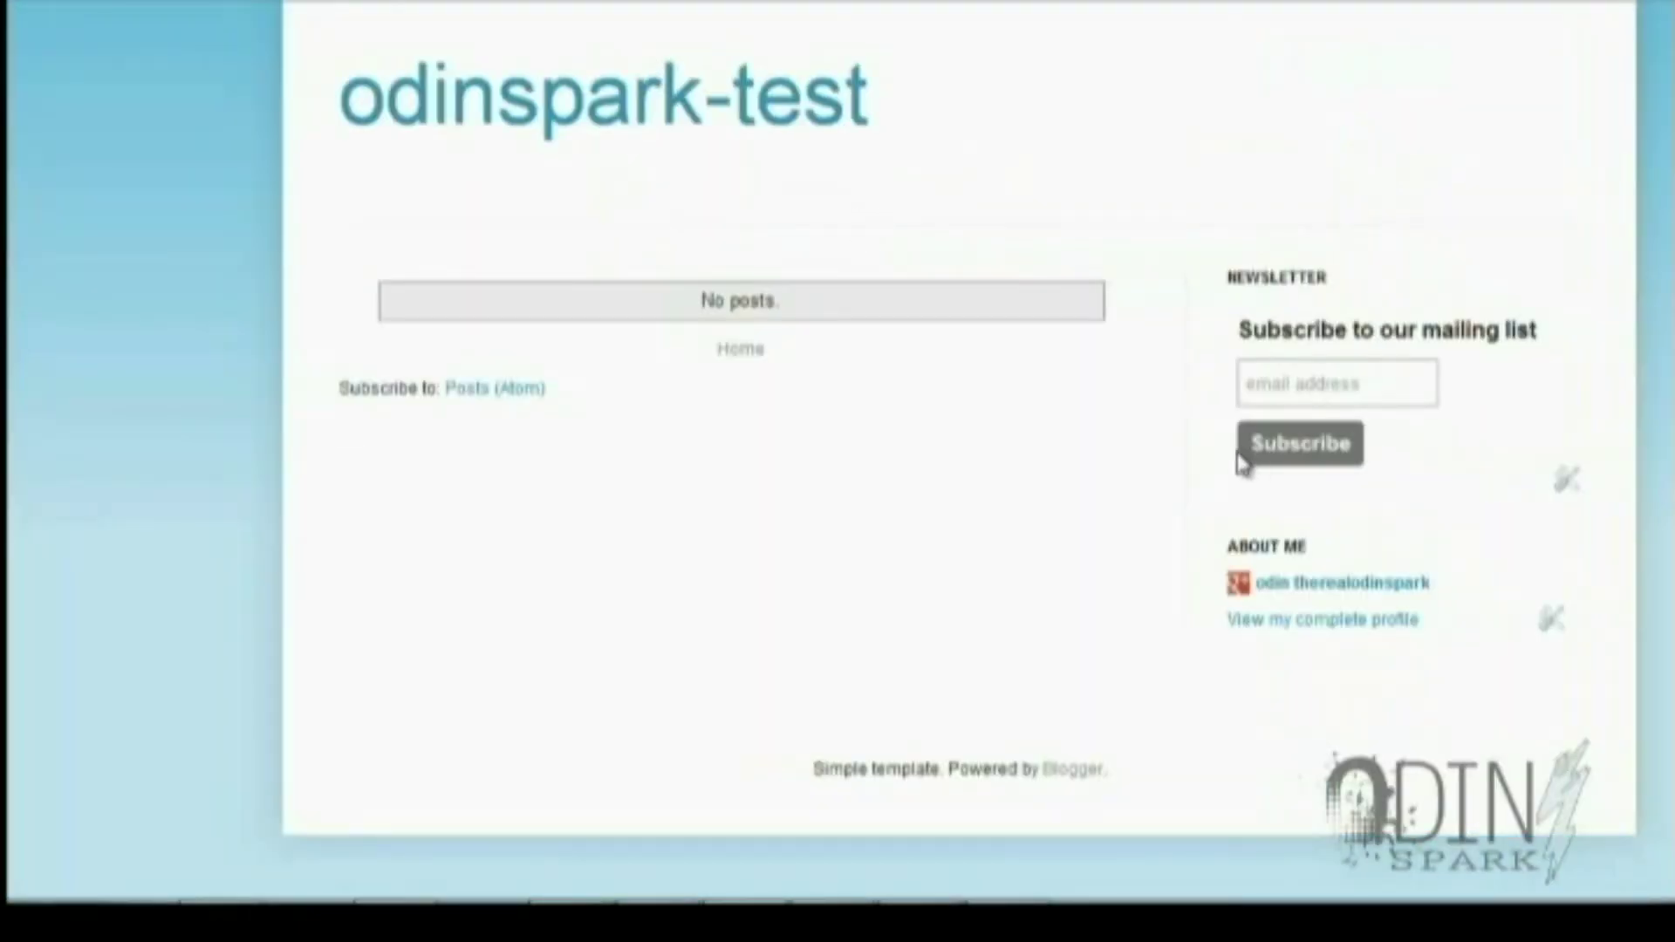
{"action": "left_click", "coordinate": [1396, 384]}
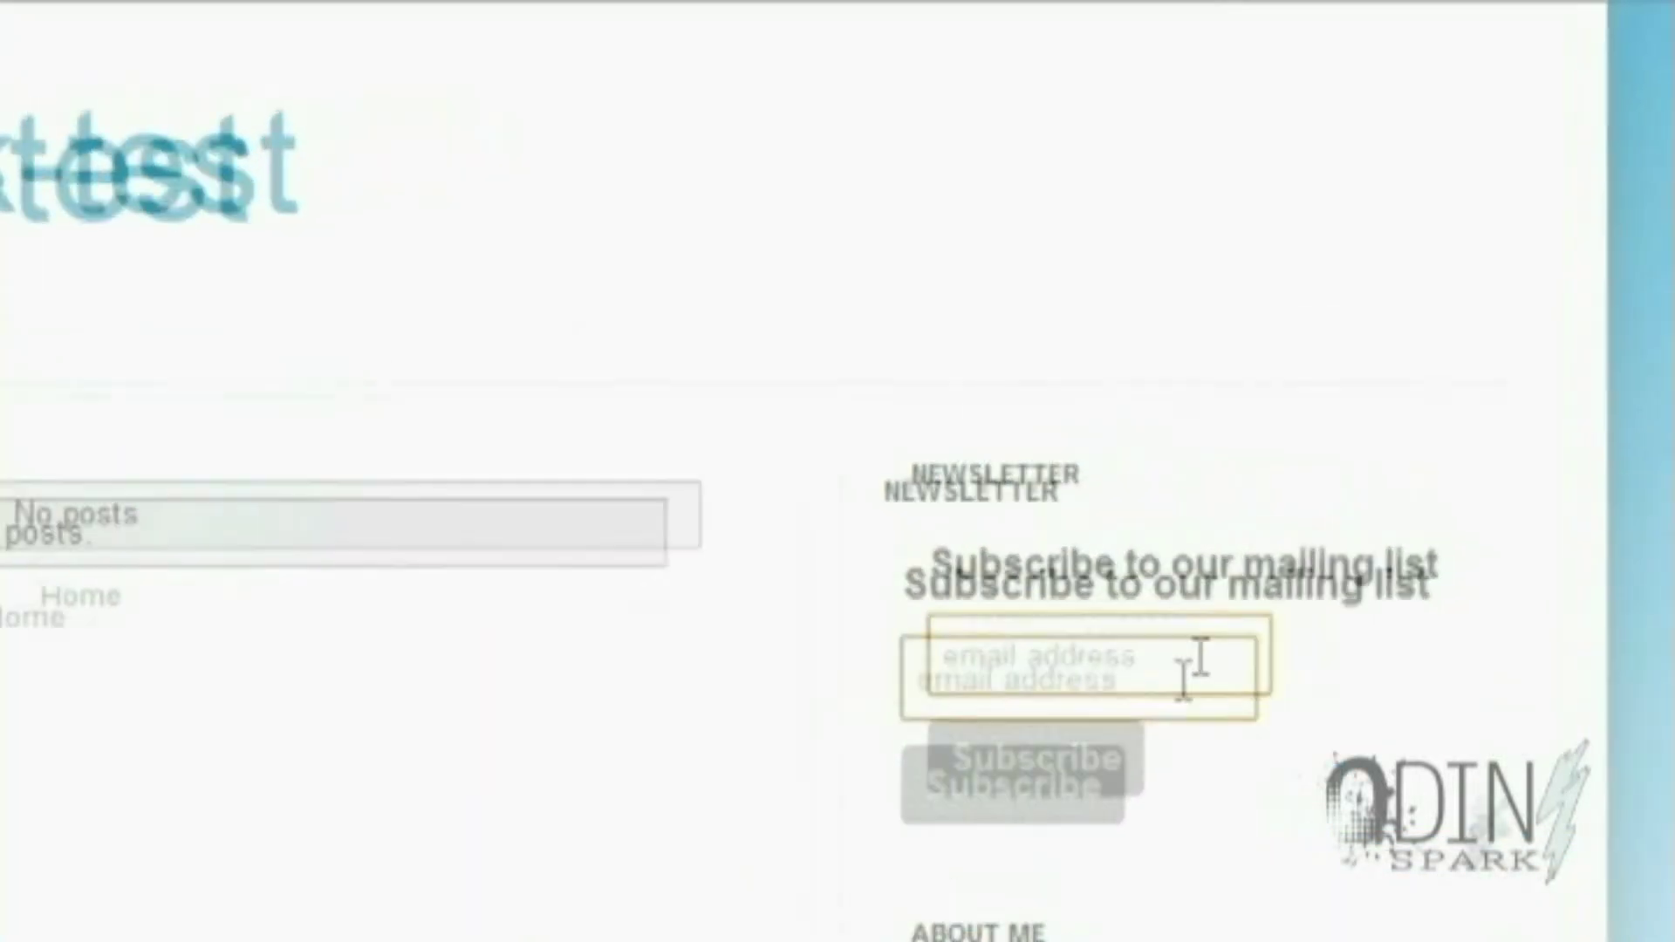
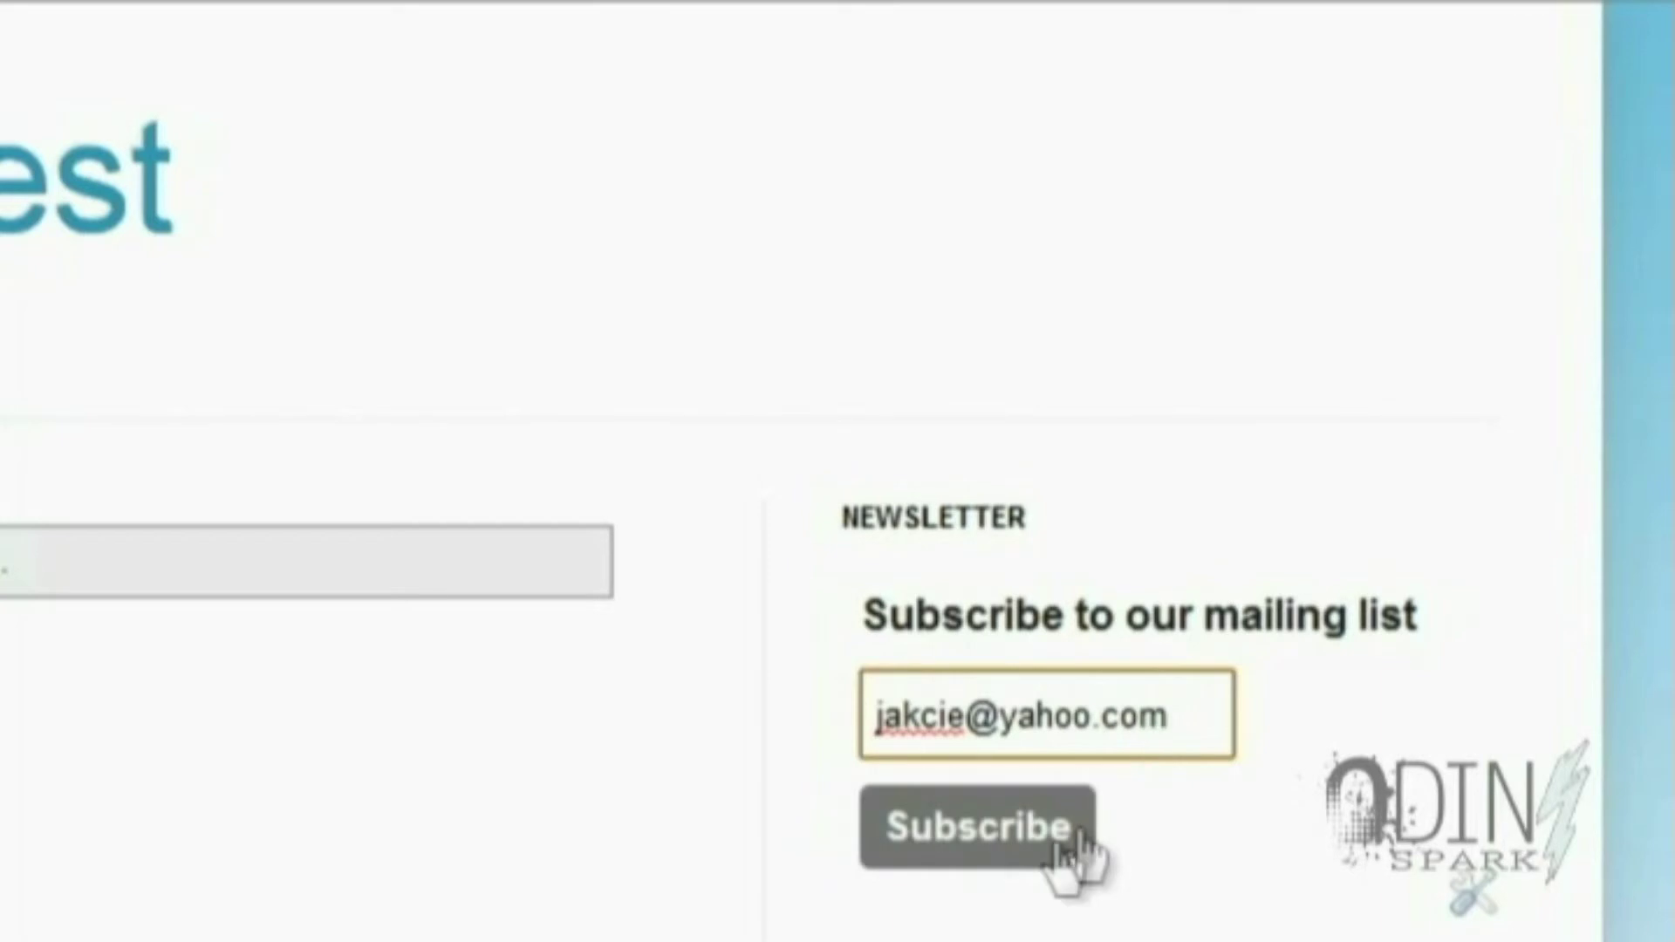
{"action": "left_click", "coordinate": [1039, 855]}
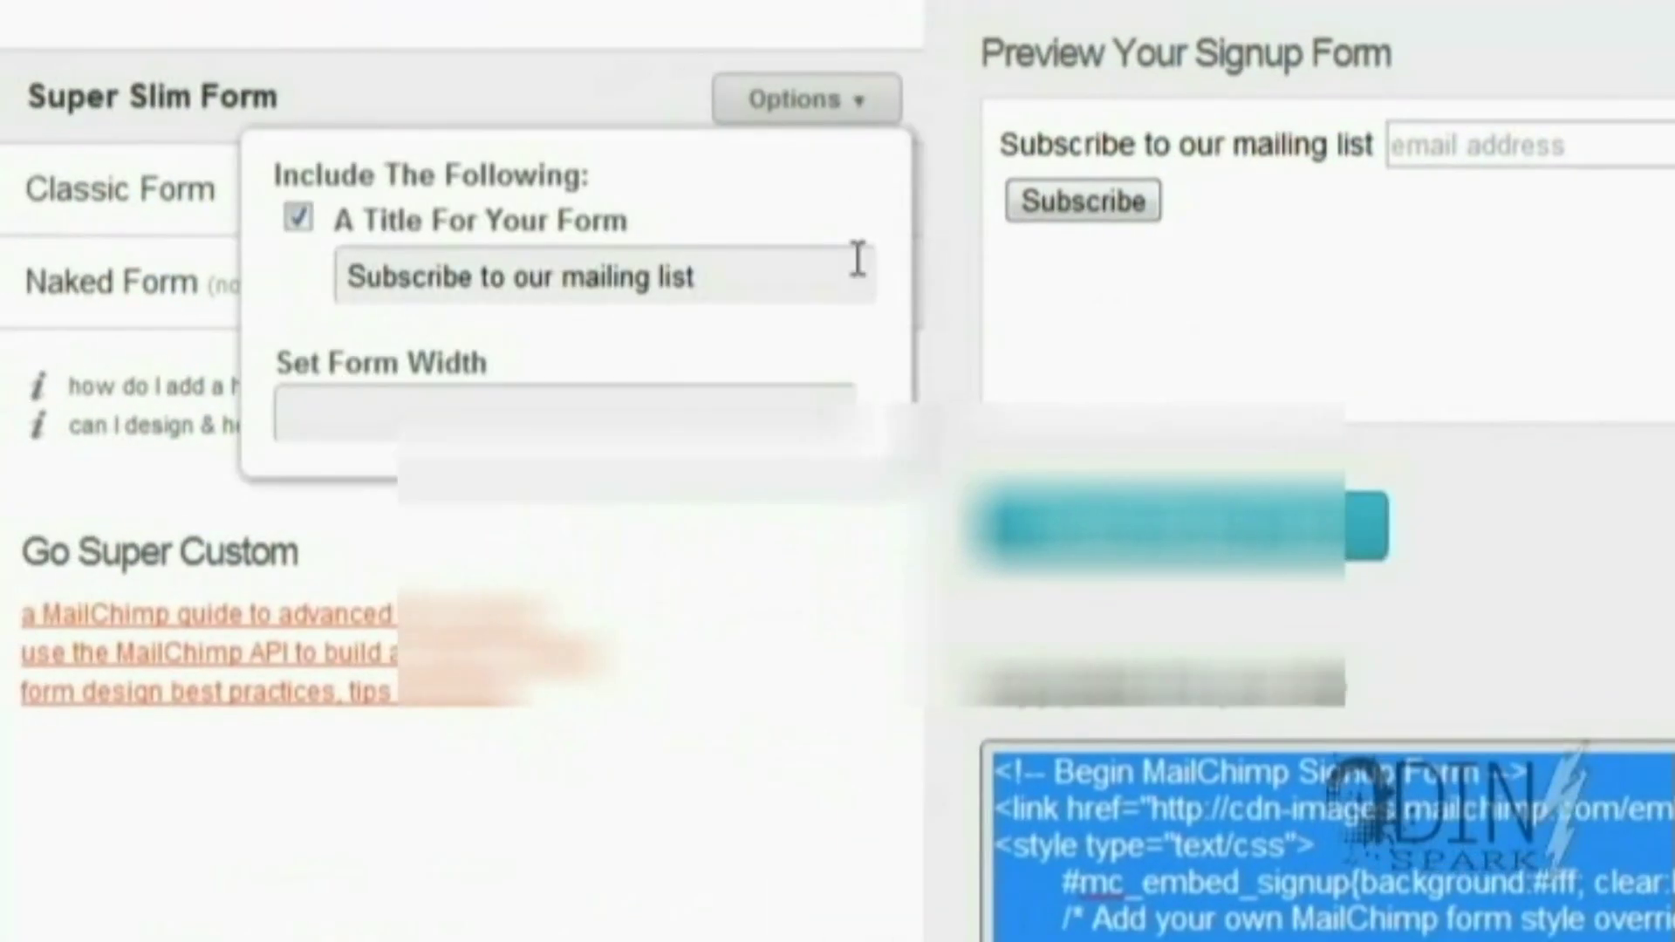
Check the list's Subscribers tab, still empty, and review the 'Almost finished' confirmation message
{"action": "scroll", "coordinate": [855, 259], "scroll_direction": "up", "scroll_amount": 10}
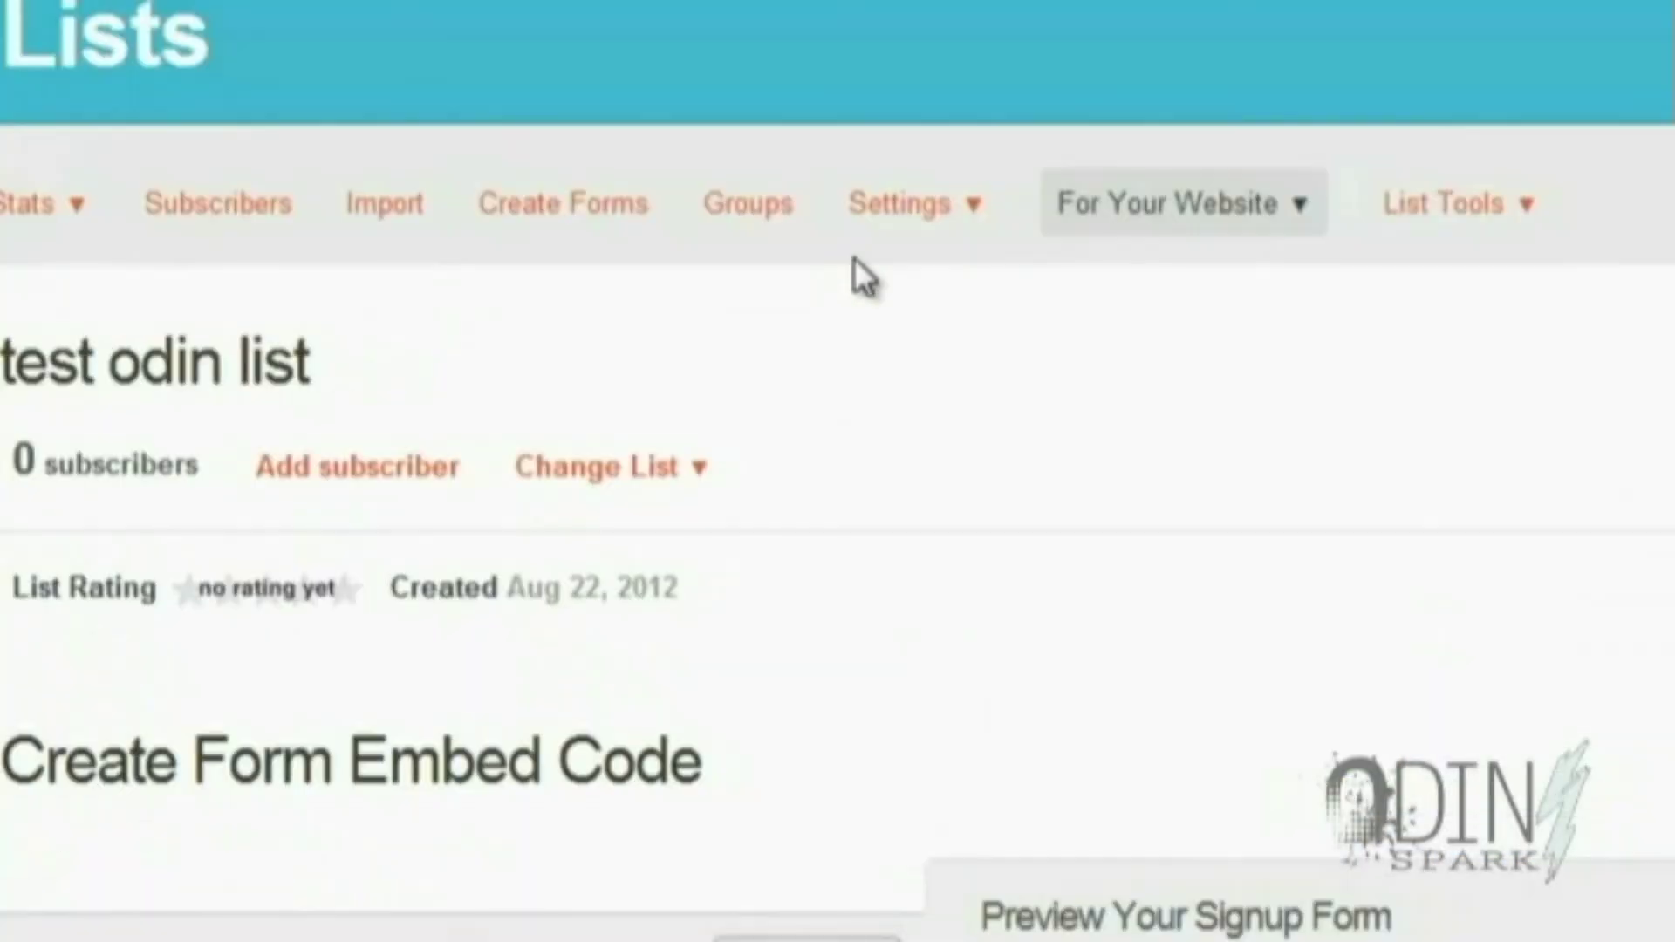
{"action": "left_click", "coordinate": [250, 210]}
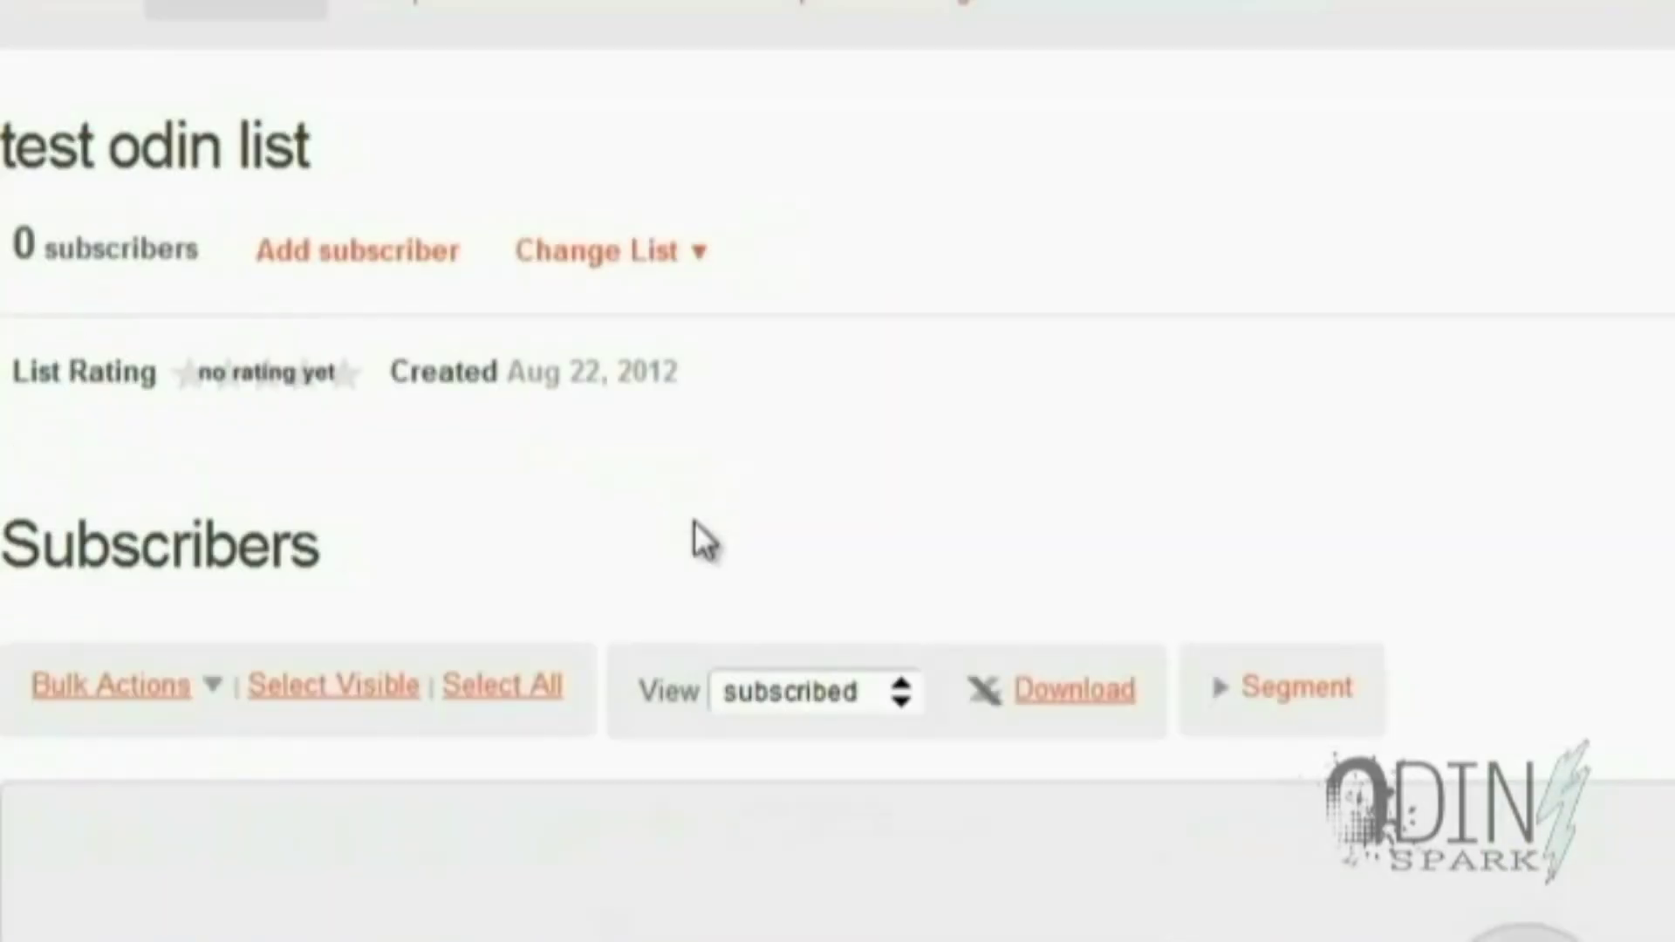
{"action": "scroll", "coordinate": [694, 523], "scroll_direction": "down", "scroll_amount": 5}
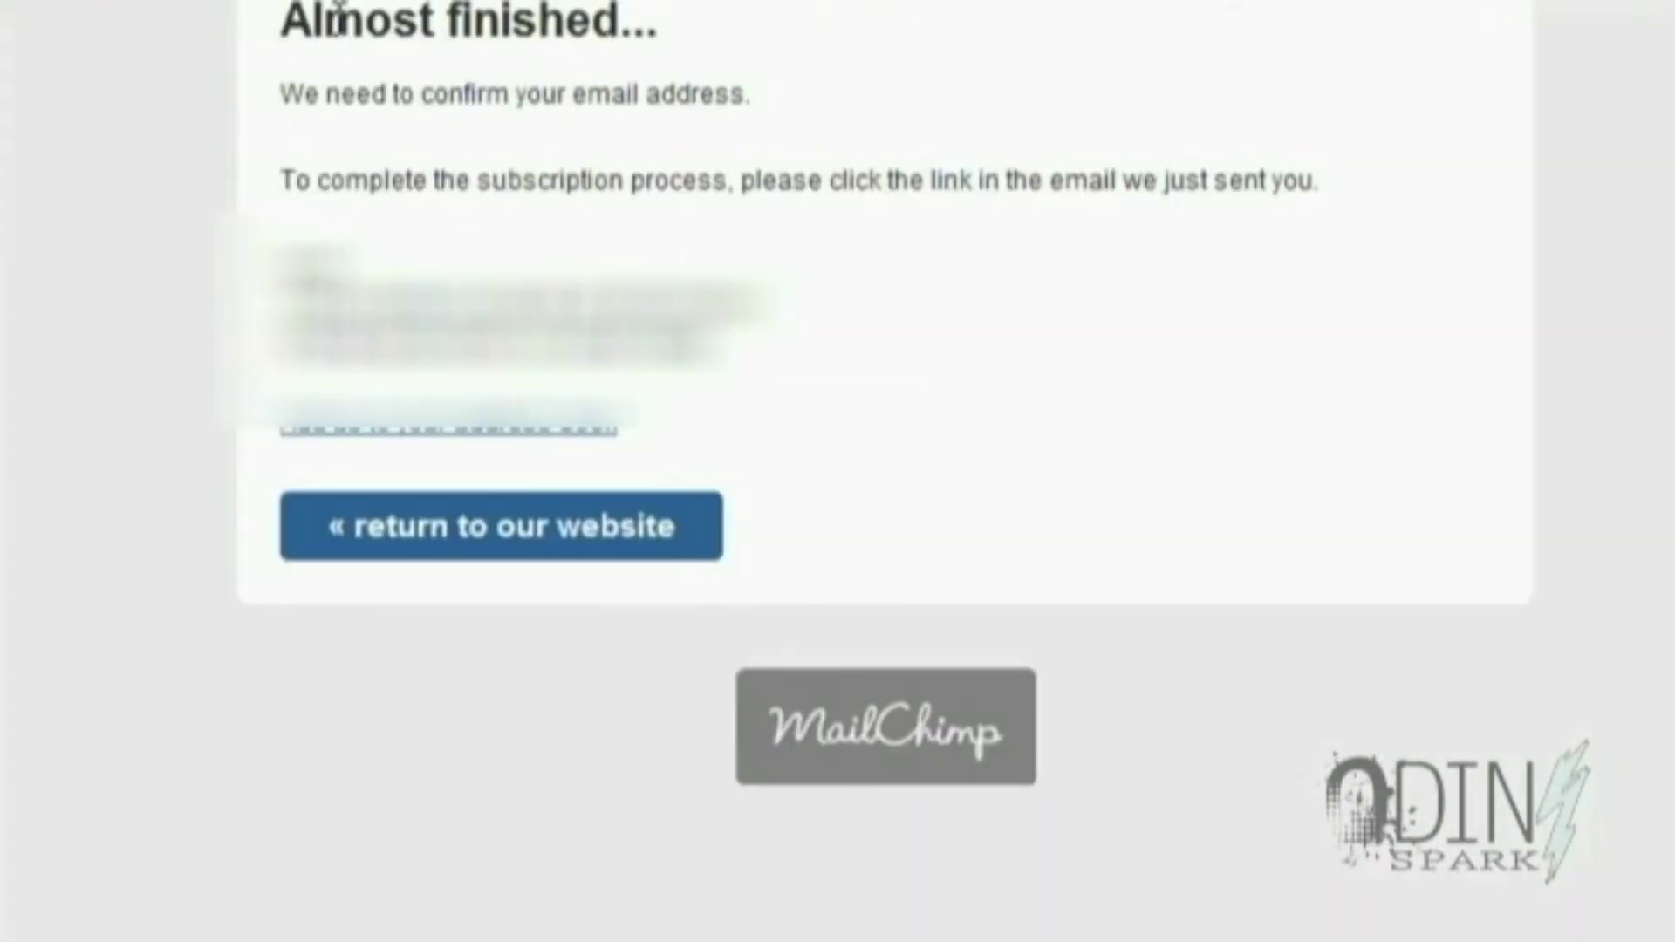
{"action": "left_click_drag", "start_coordinate": [277, 96], "coordinate": [1348, 212]}
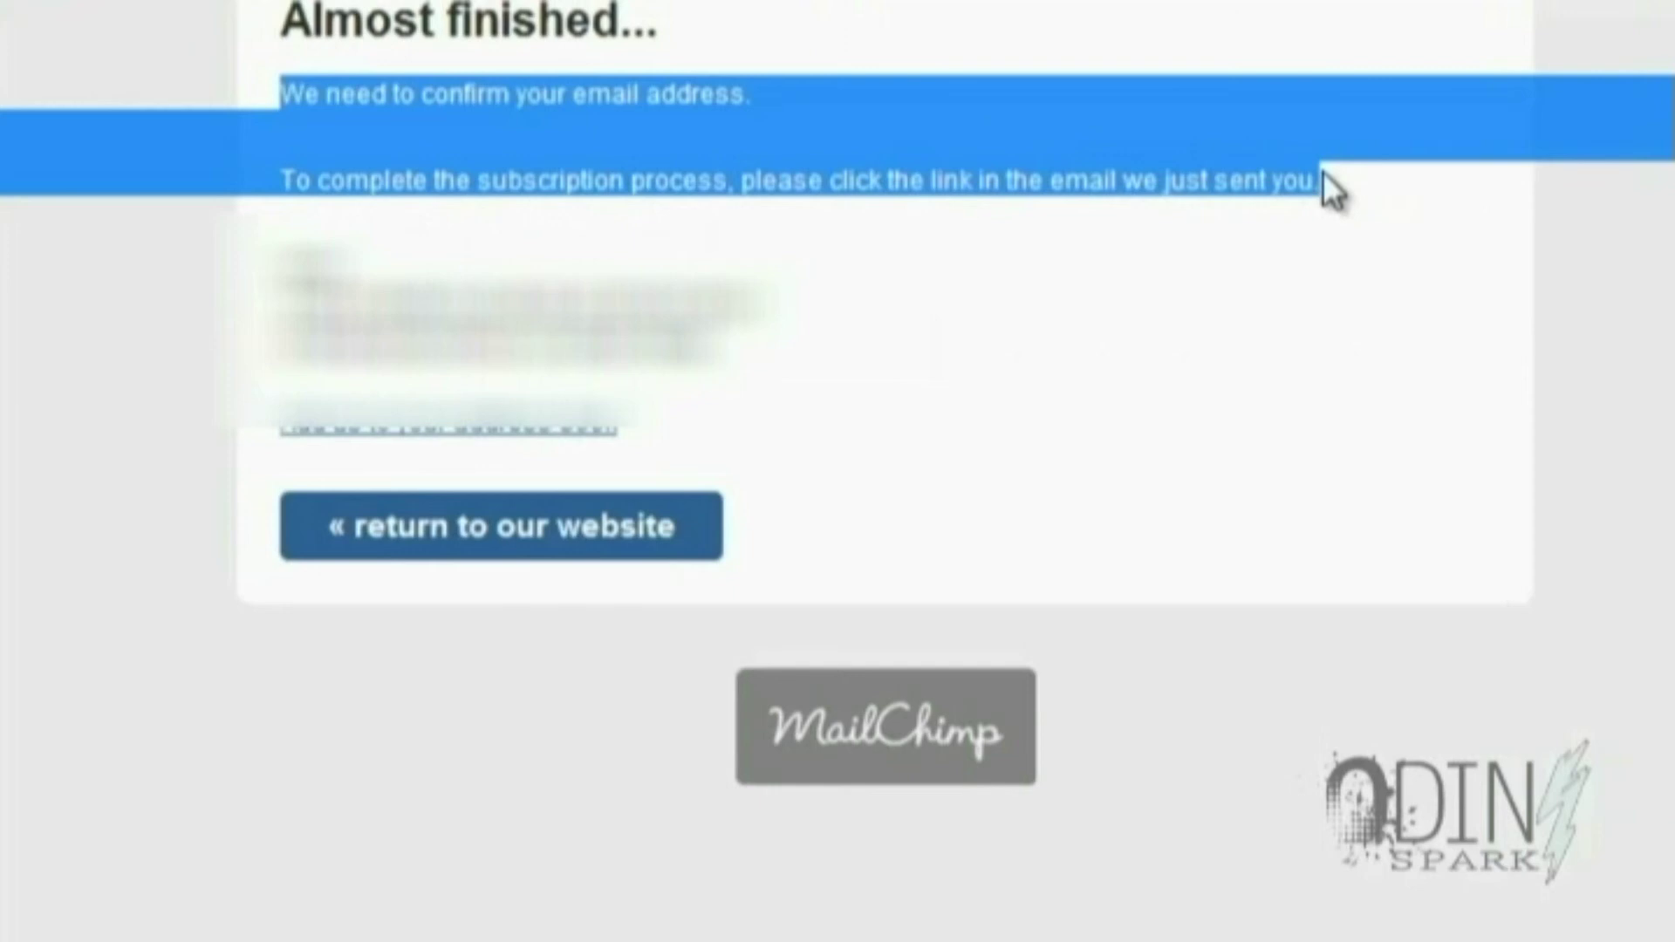
{"action": "left_click", "coordinate": [711, 129]}
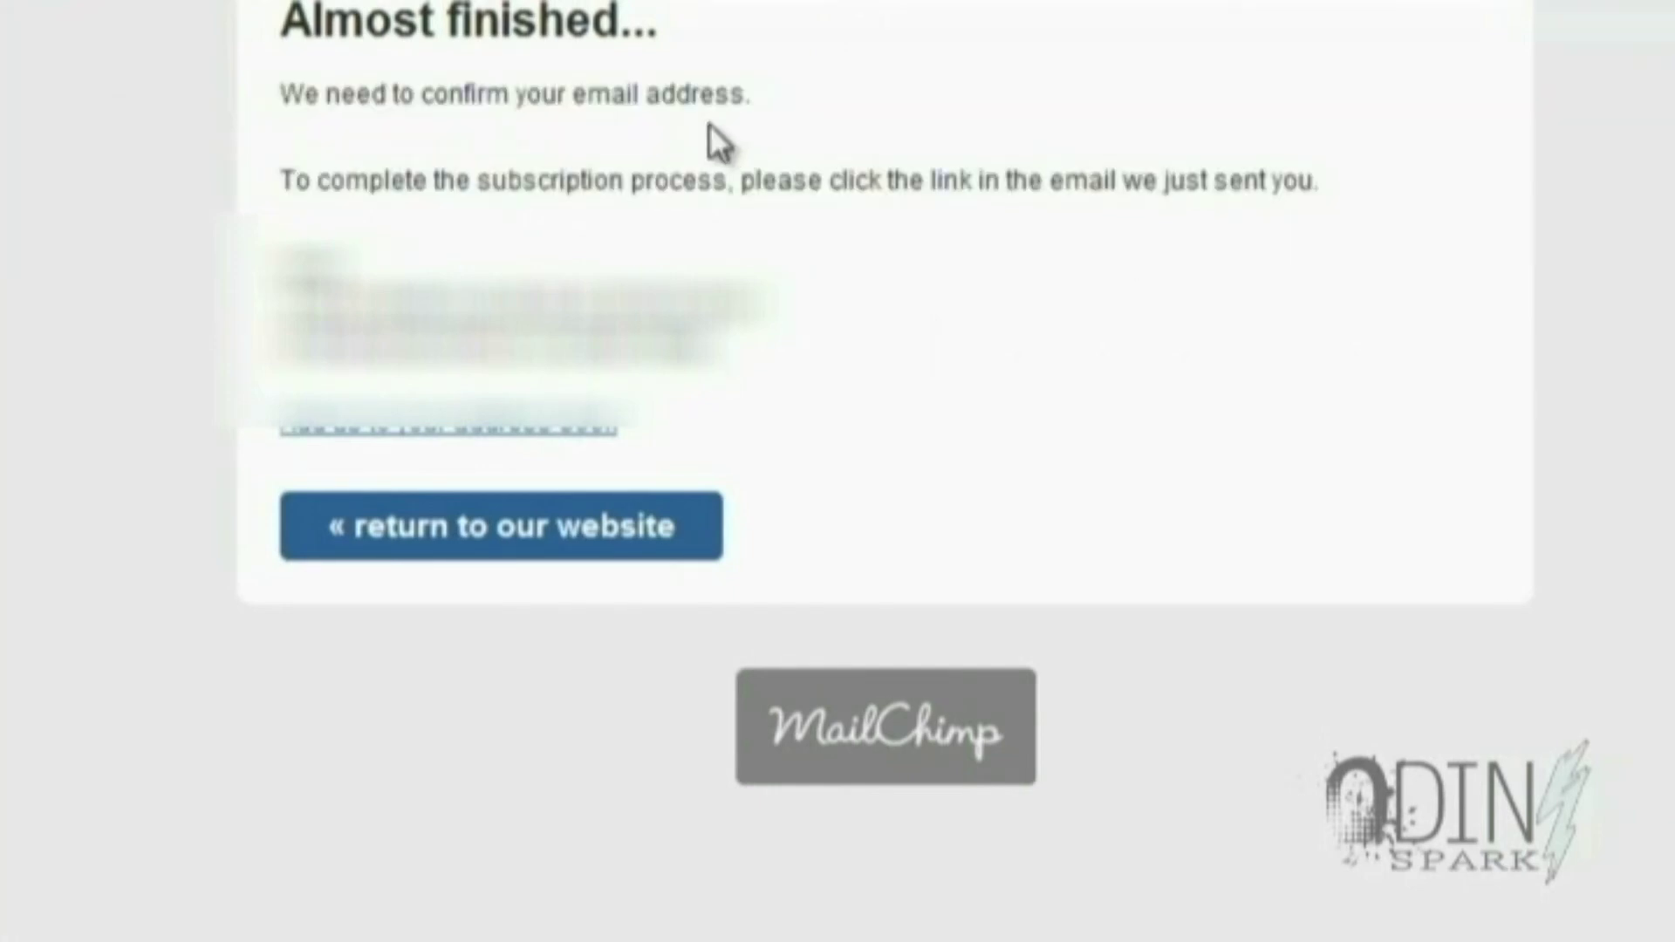